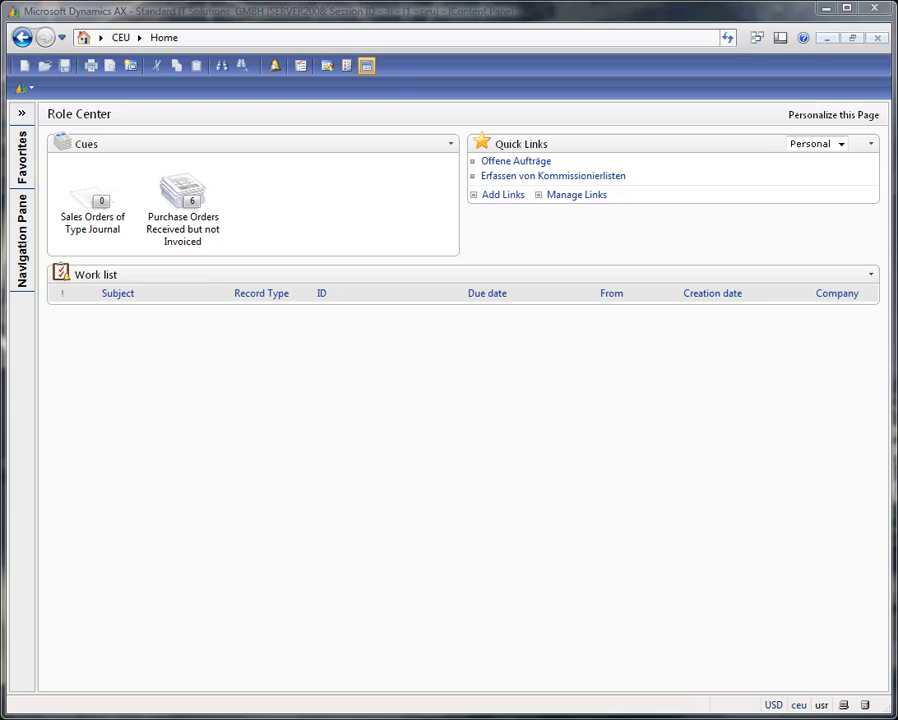
# Bring up the finished EPC process diagram for the Item Approval workflow.
pyautogui.hotkey('alt', 'Tab')
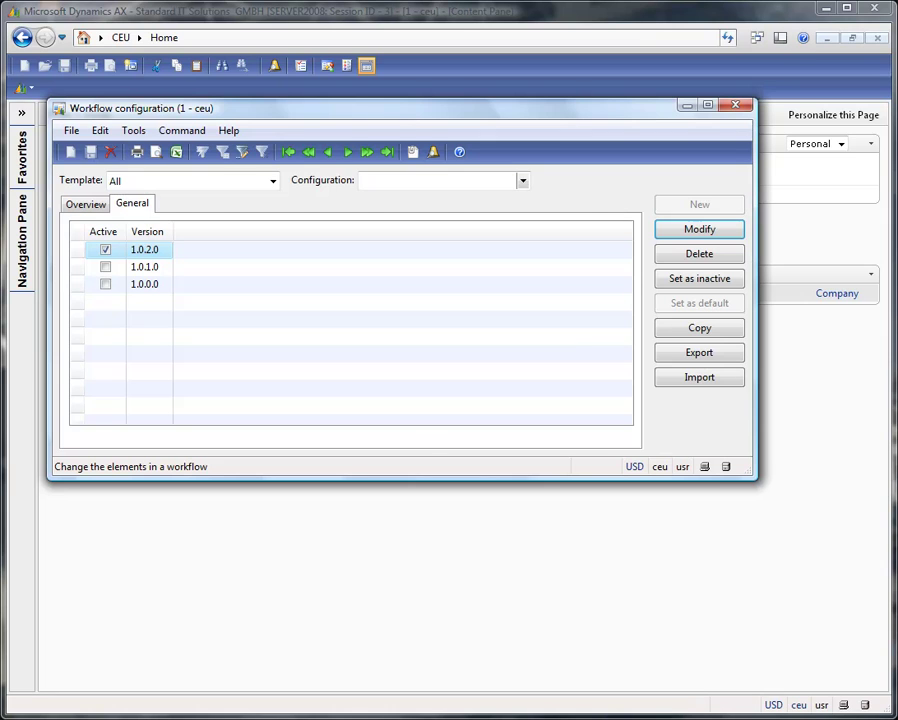
# Open workflow version 1.0.2.0 for editing and inspect its PurchApproval and SalesApproval elements.
pyautogui.click(667, 229)
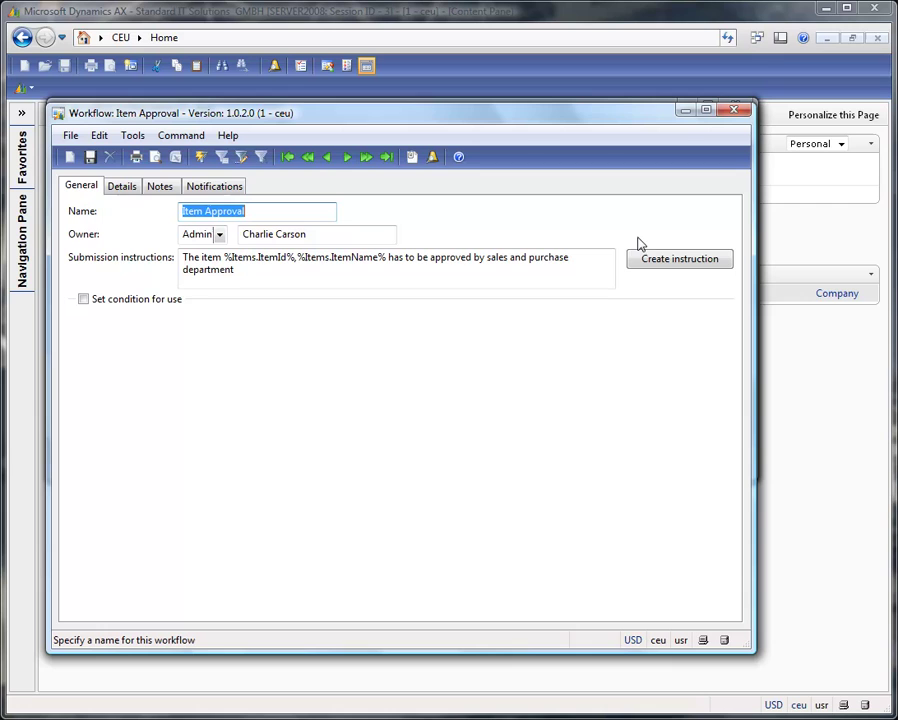
pyautogui.click(128, 188)
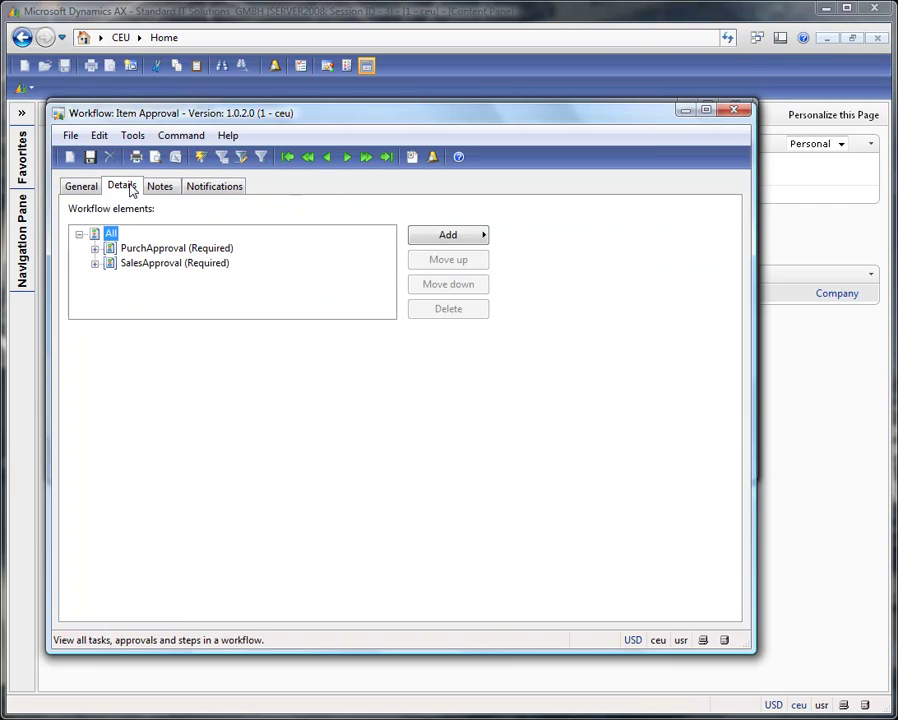
pyautogui.click(226, 250)
pyautogui.click(94, 248)
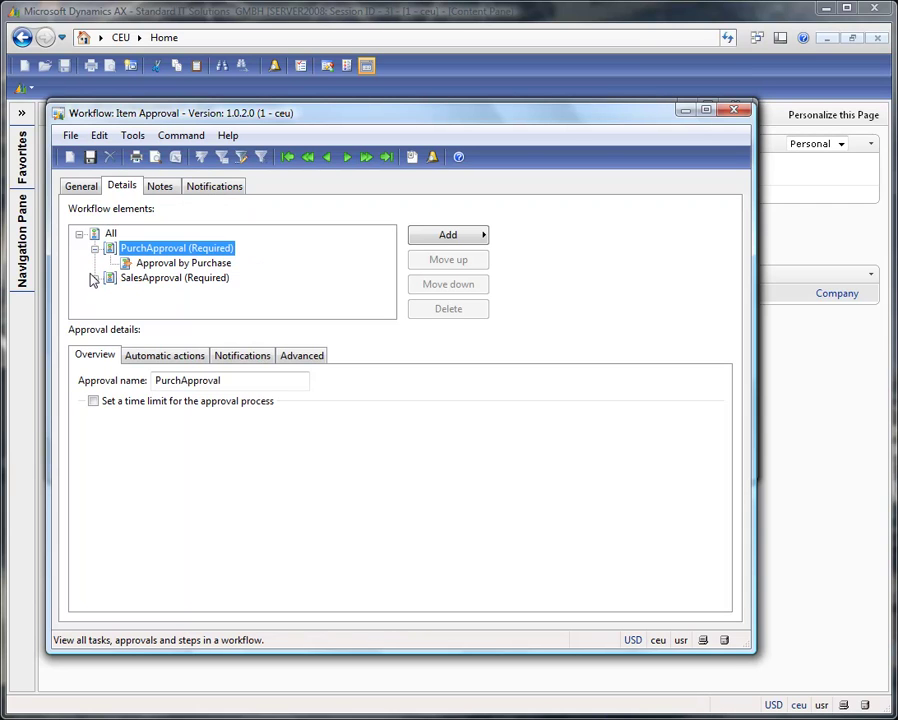
pyautogui.click(94, 278)
pyautogui.click(225, 278)
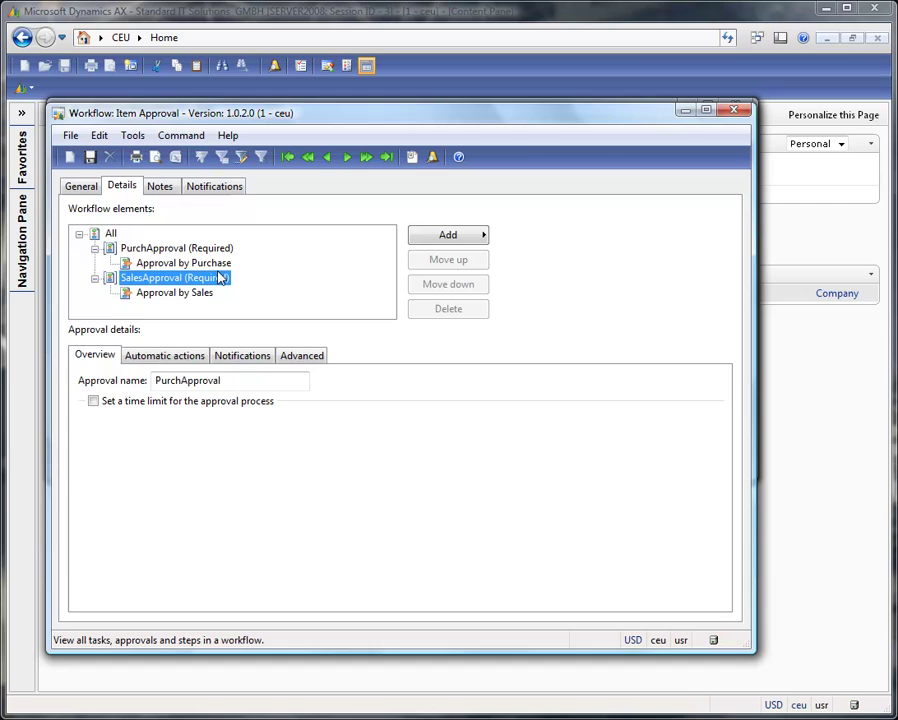
# Review the Approval by Purchase and Approval by Sales steps, then close the editor and configuration window.
pyautogui.click(215, 267)
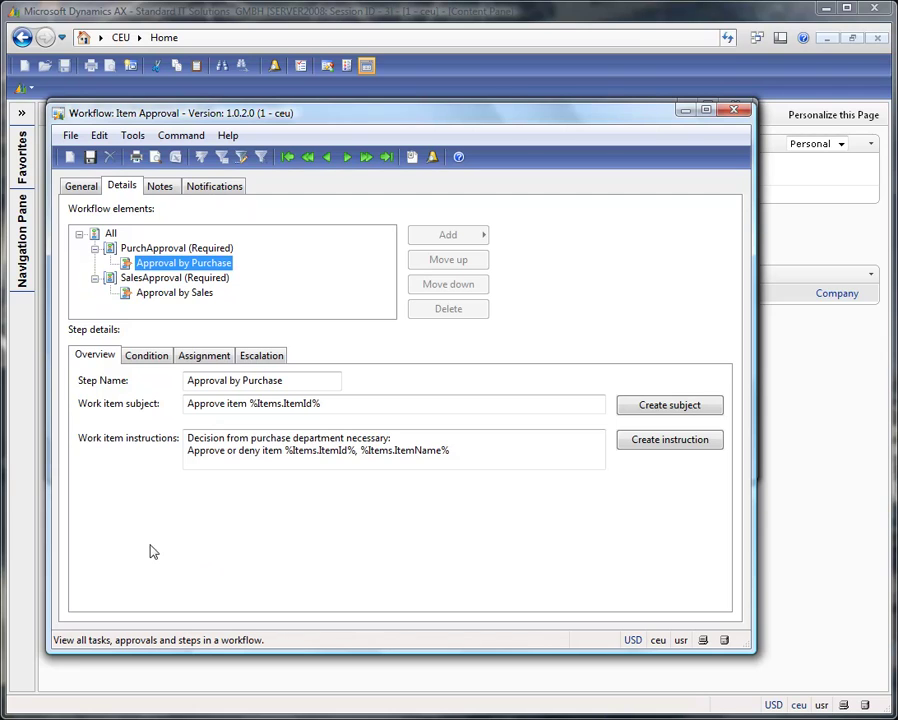
pyautogui.click(150, 296)
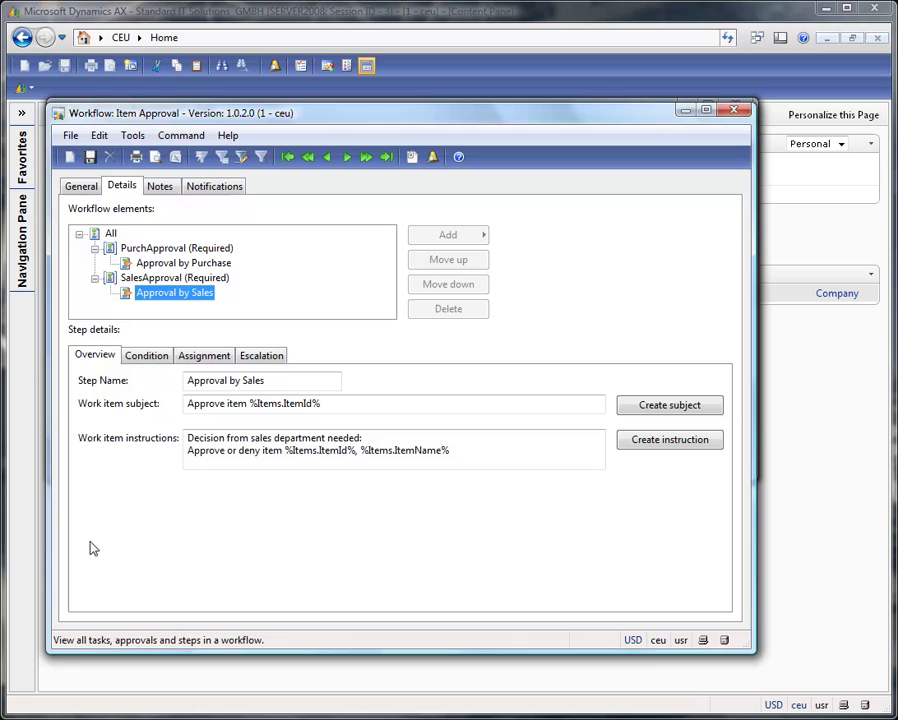
pyautogui.click(735, 112)
pyautogui.click(734, 107)
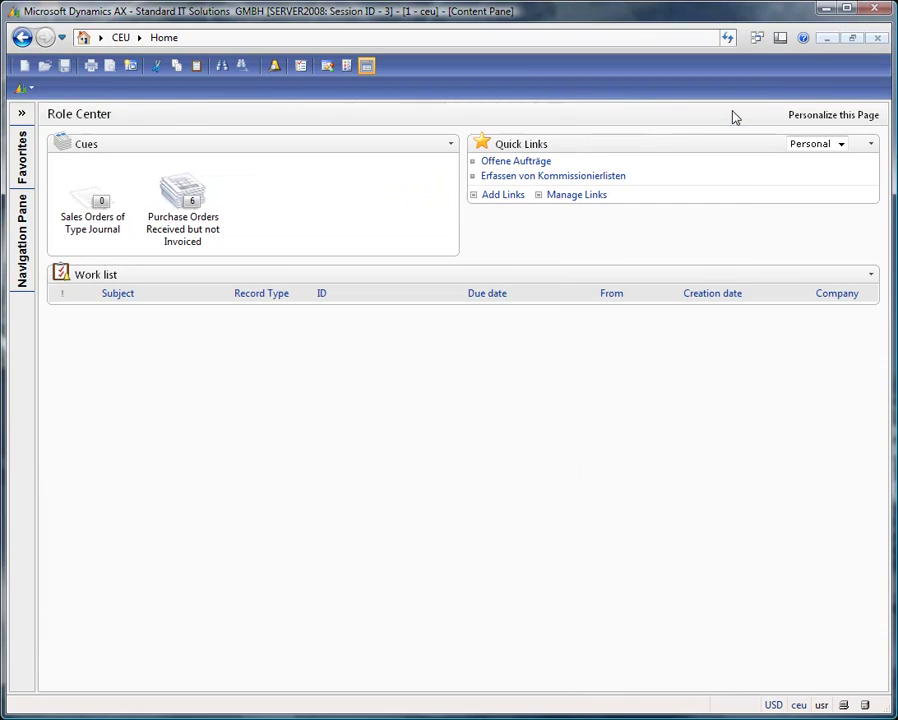
# Switch to the Inventory management module and open the Item details form.
pyautogui.click(139, 38)
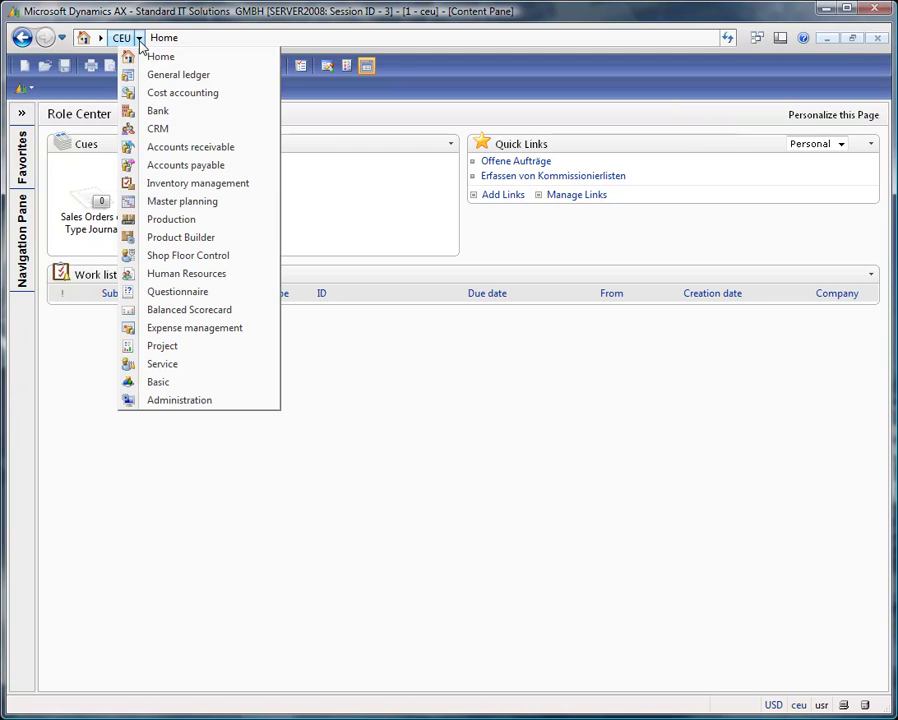
pyautogui.click(184, 184)
pyautogui.click(530, 147)
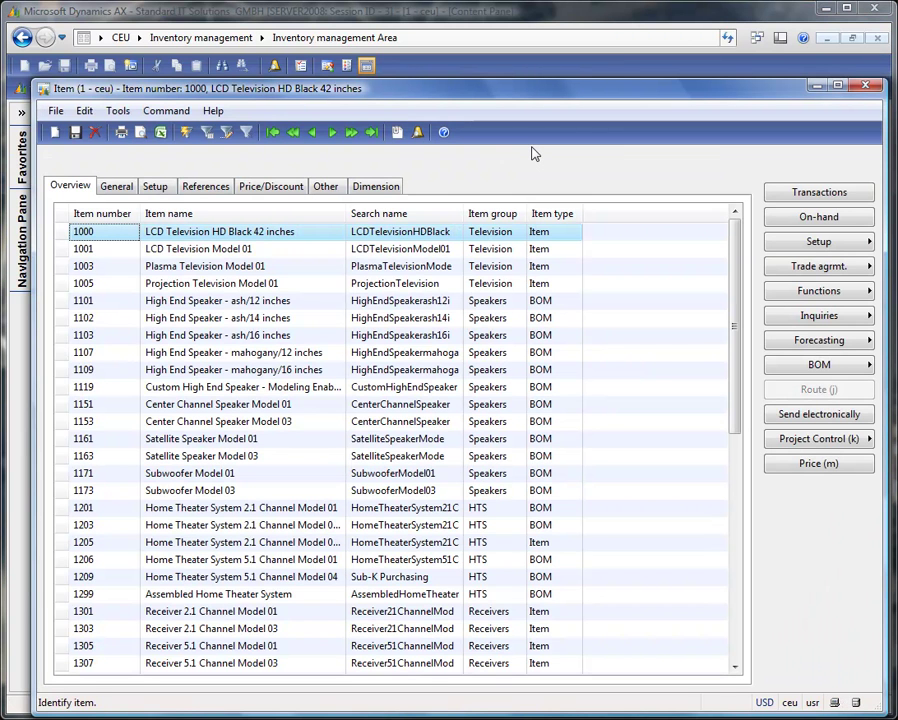
# Create new item 0005 named Car Headset with item group Car Audio.
pyautogui.hotkey('ctrl', 'n')
pyautogui.write('0005')
pyautogui.press('Tab')
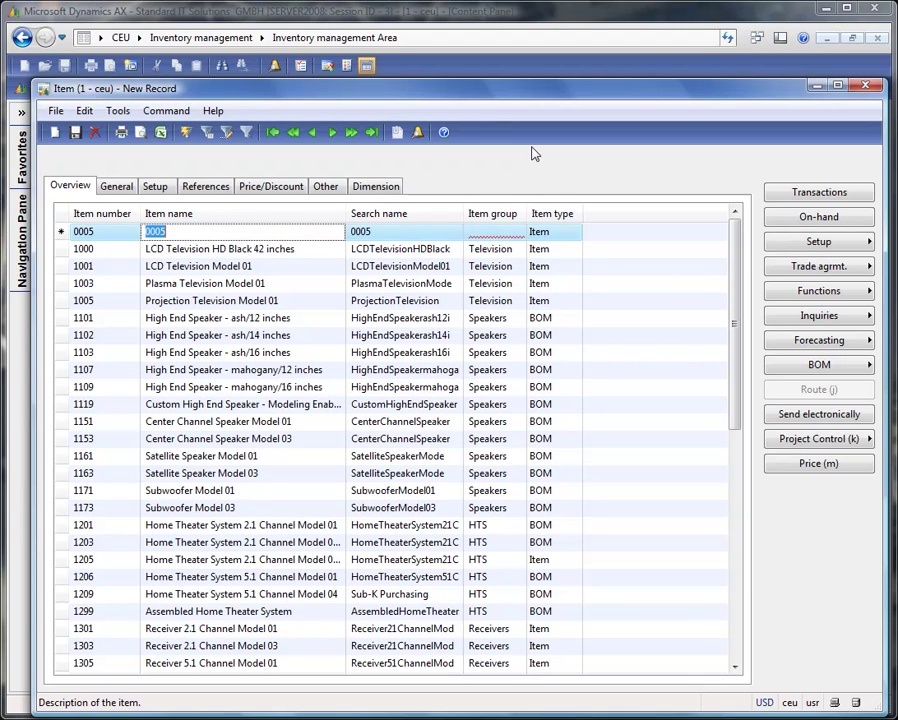
pyautogui.write('Car Headset')
pyautogui.press('Tab')
pyautogui.press('Tab')
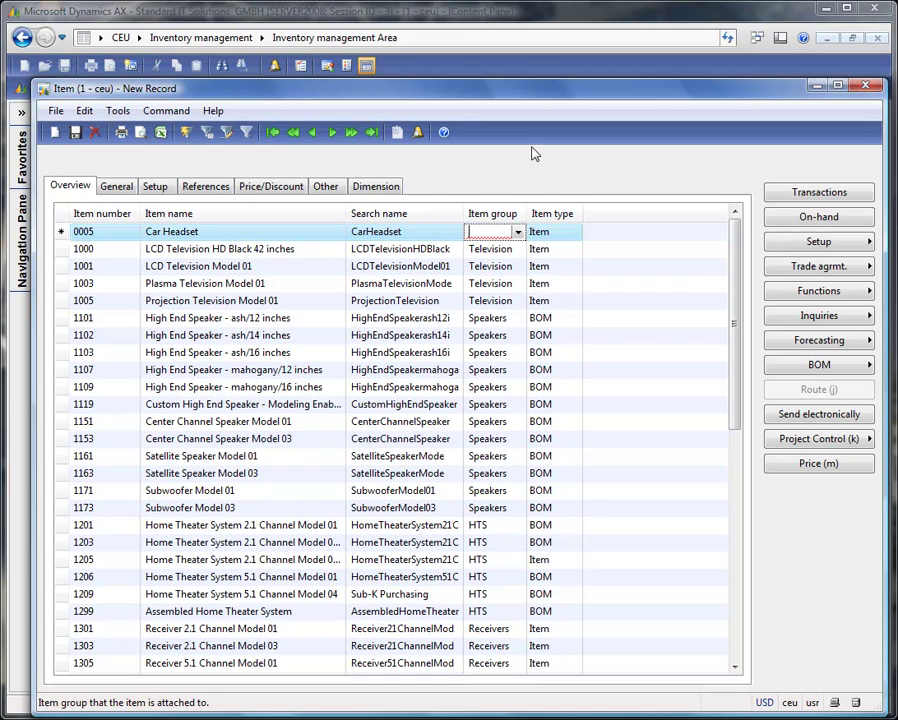
pyautogui.click(518, 232)
pyautogui.click(508, 264)
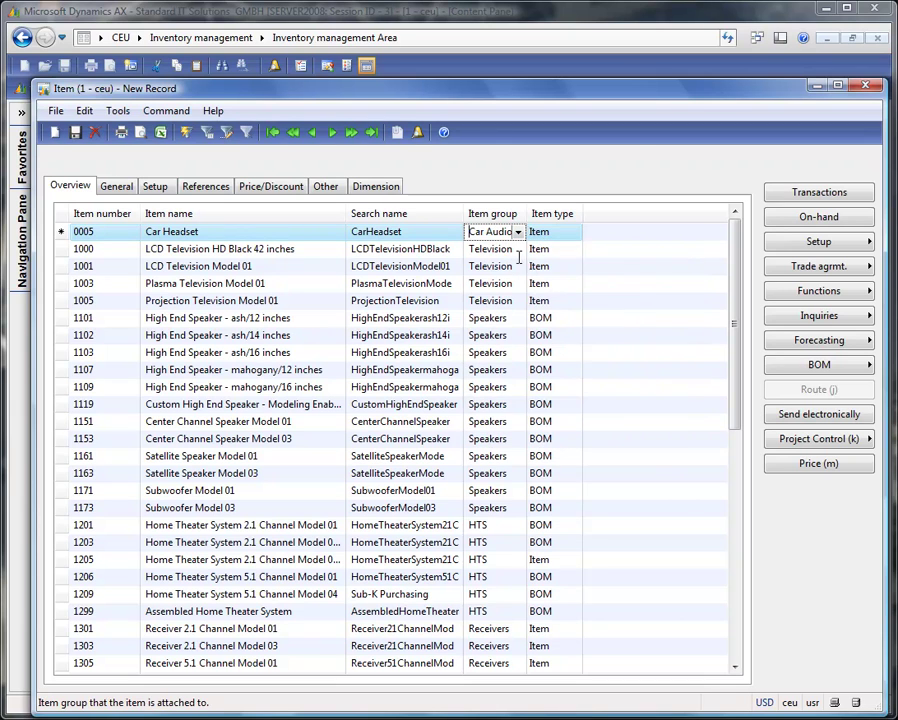
# Give item 0005 inventory model group Std Cost and dimension group N-N, then save it.
pyautogui.click(120, 189)
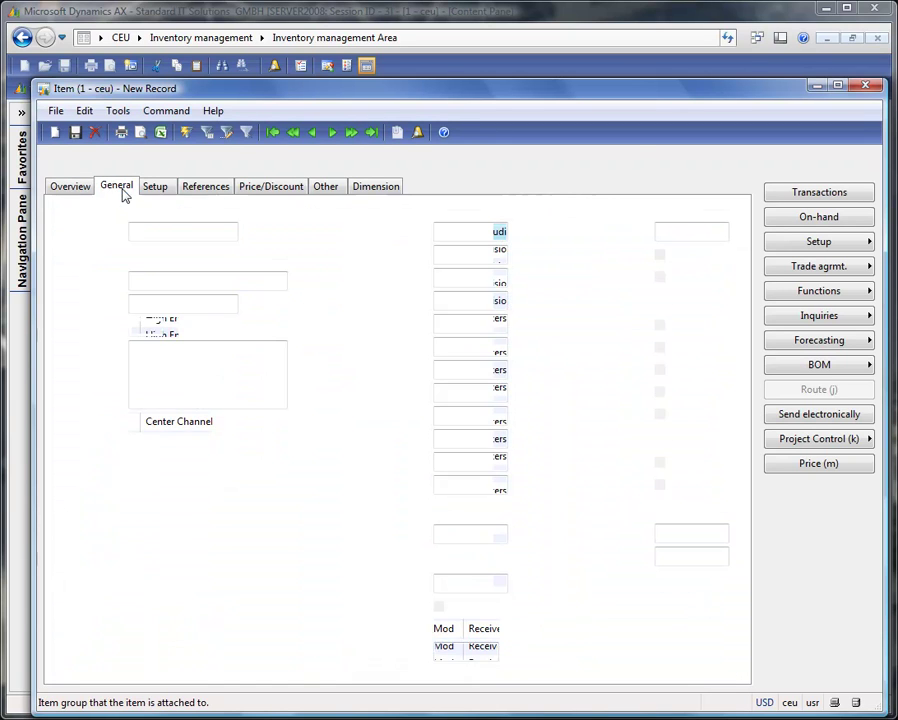
pyautogui.click(499, 277)
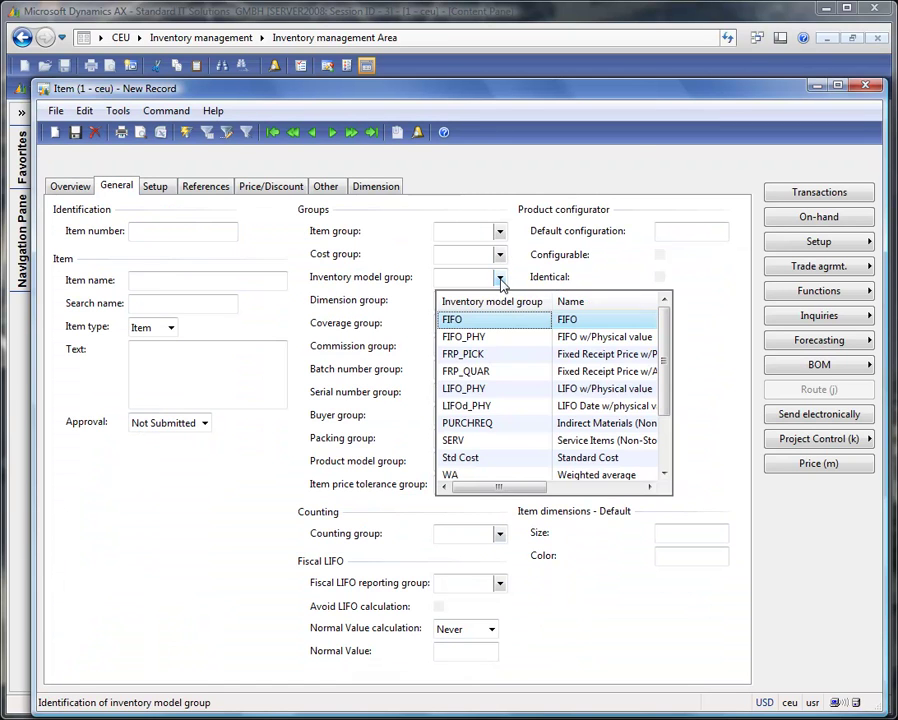
pyautogui.click(508, 458)
pyautogui.click(500, 302)
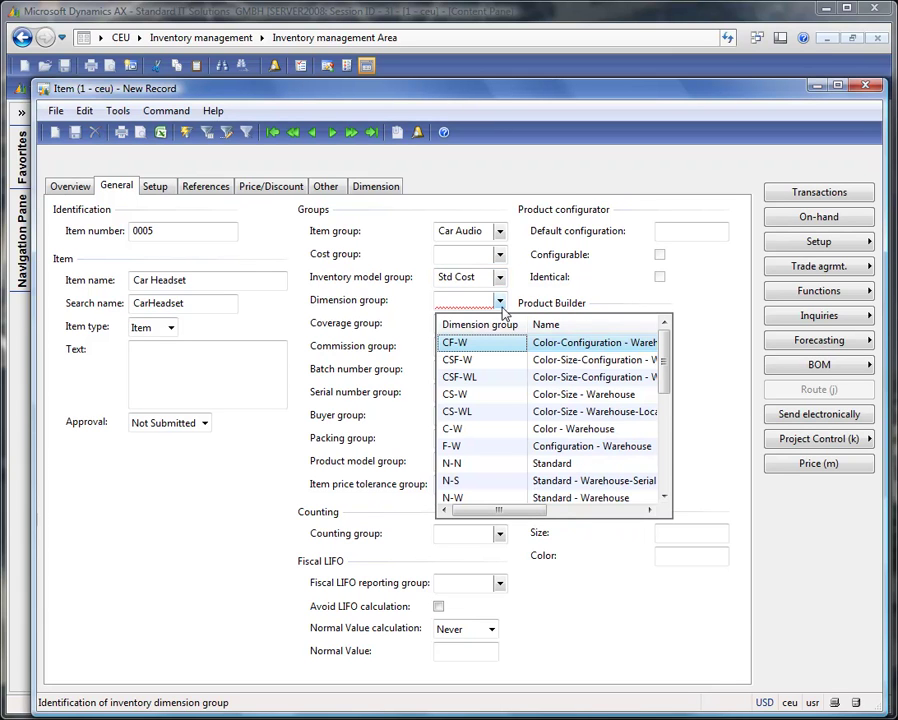
pyautogui.click(526, 464)
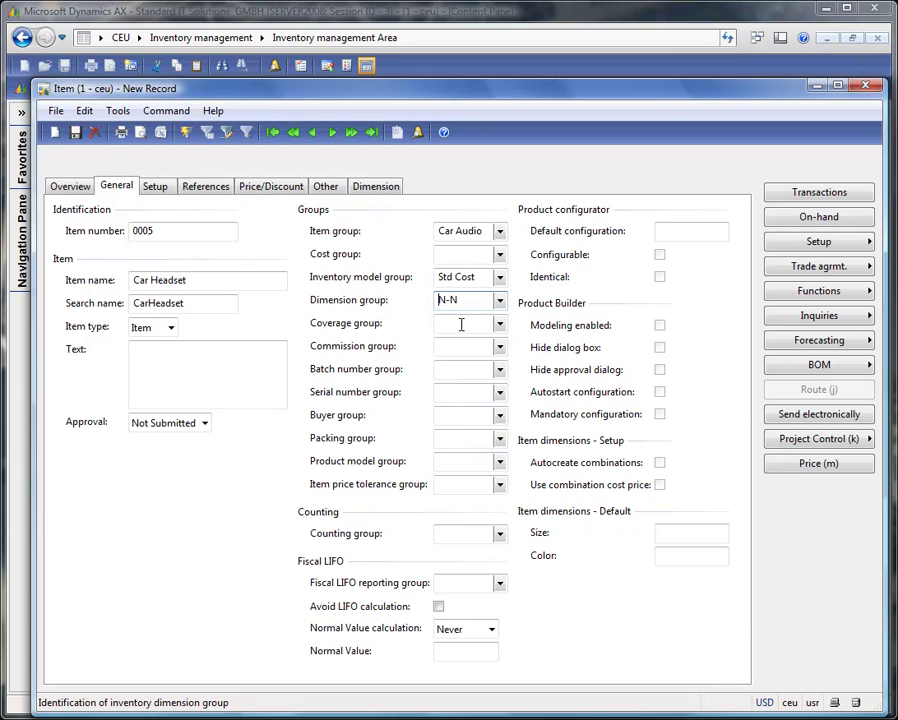
pyautogui.click(75, 132)
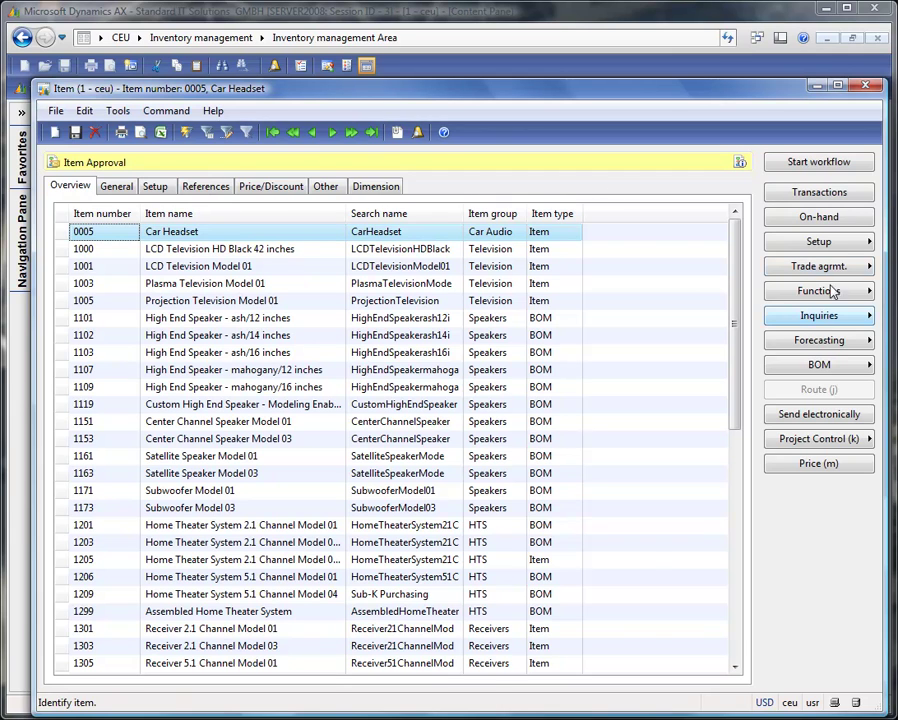
pyautogui.click(838, 244)
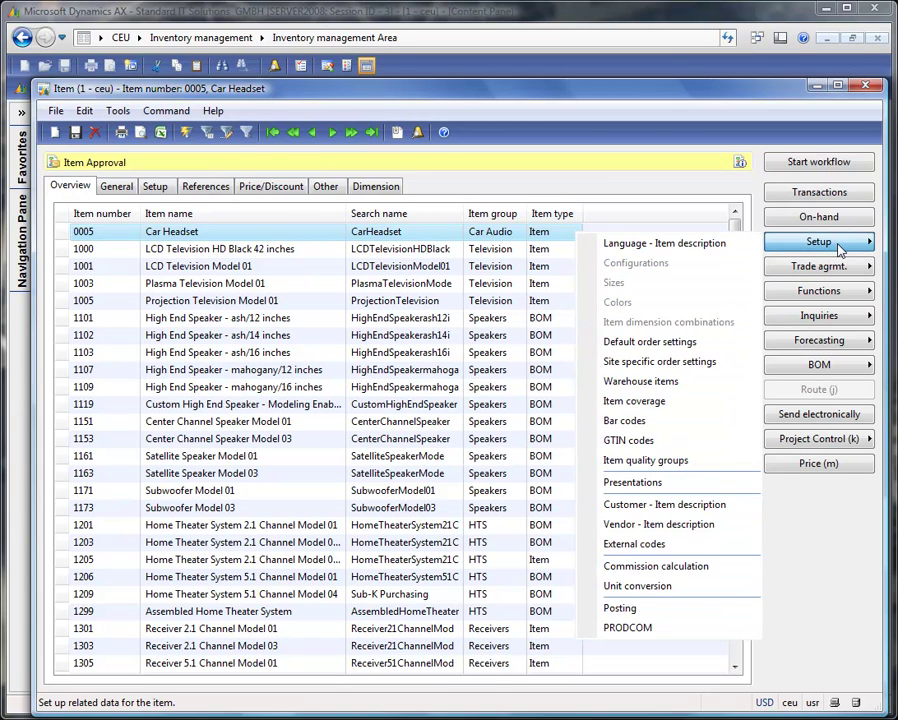
pyautogui.click(695, 342)
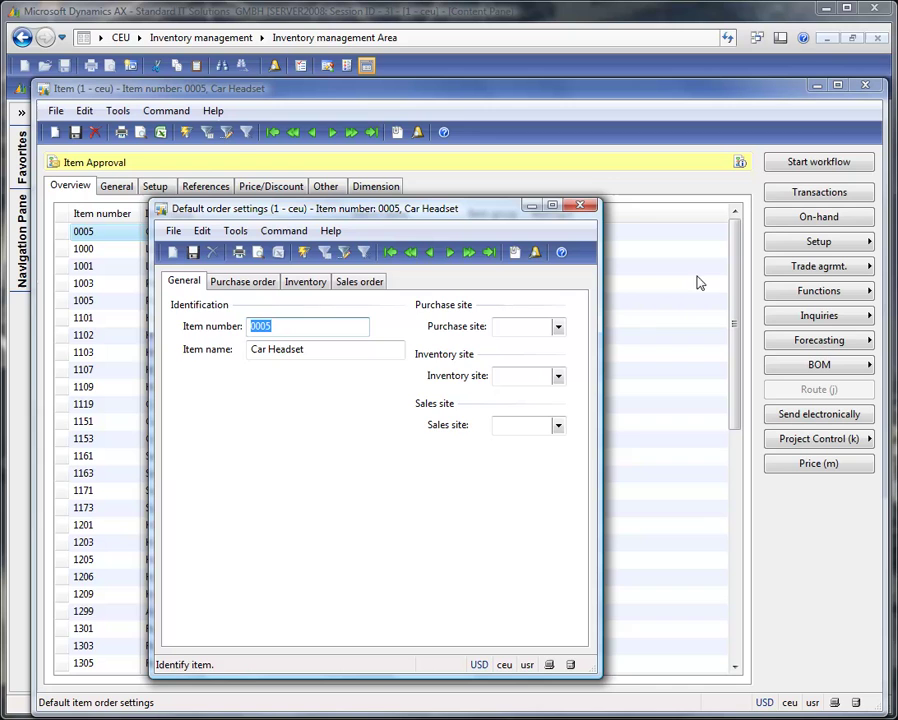
pyautogui.click(254, 284)
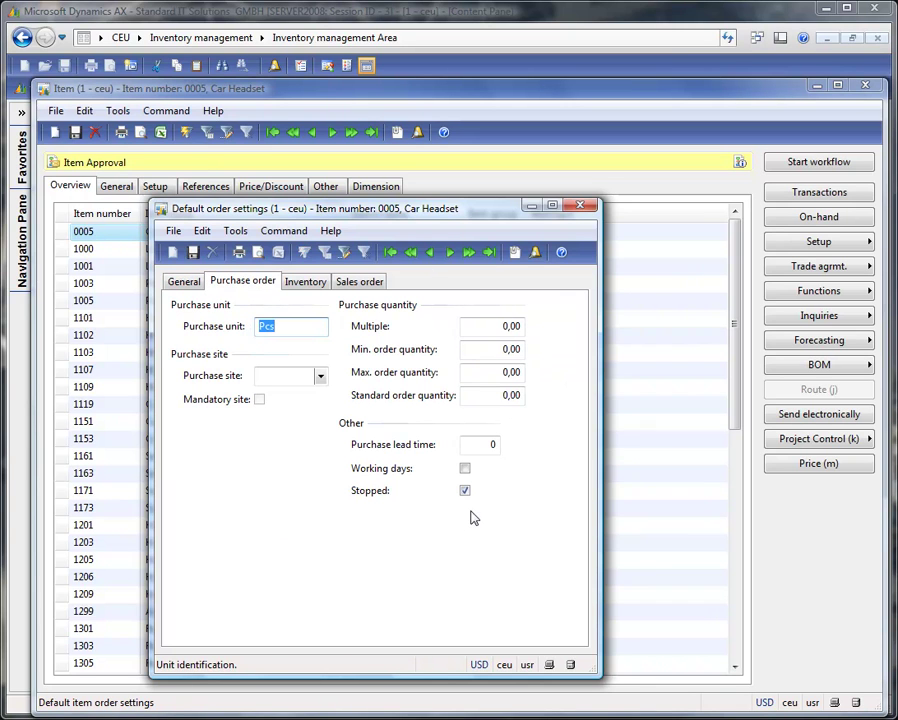
pyautogui.click(372, 282)
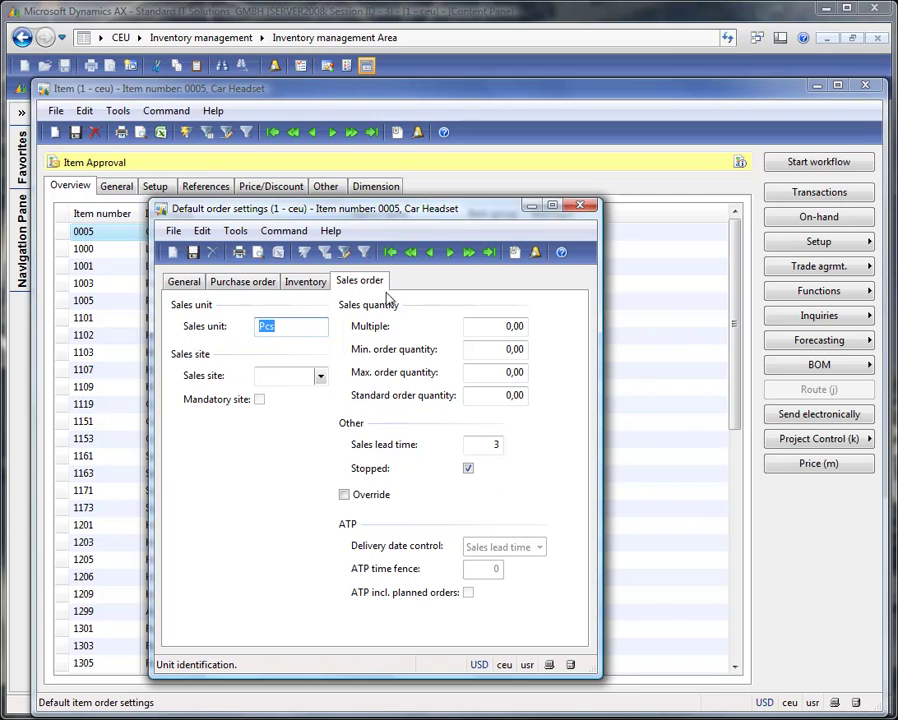
pyautogui.click(579, 208)
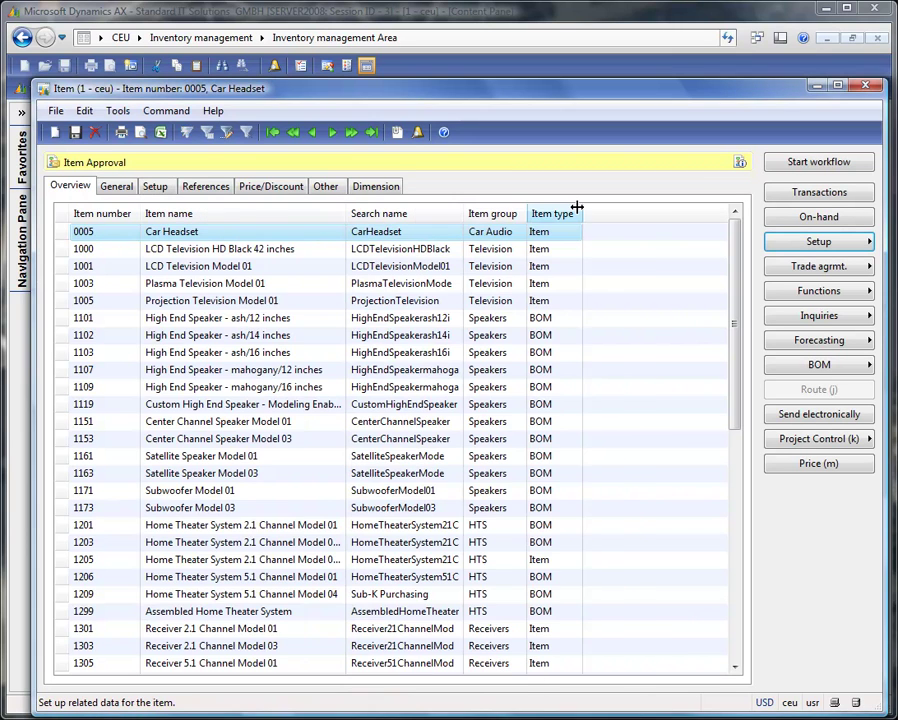
# Submit item 0005 to Item Approval with comment 'Please check and approve', then refresh its status.
pyautogui.click(740, 163)
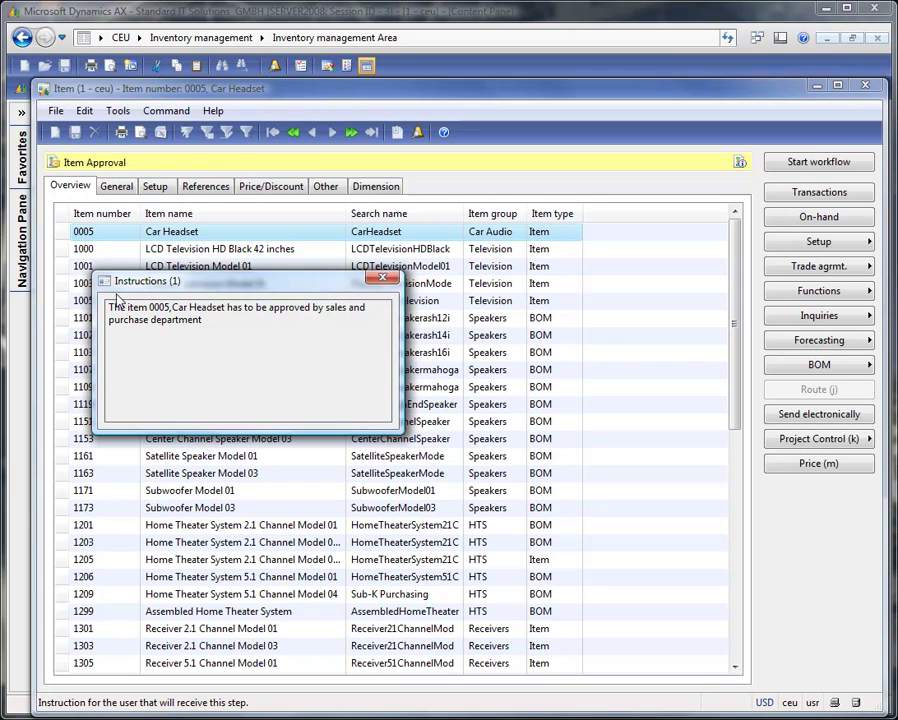
pyautogui.click(379, 279)
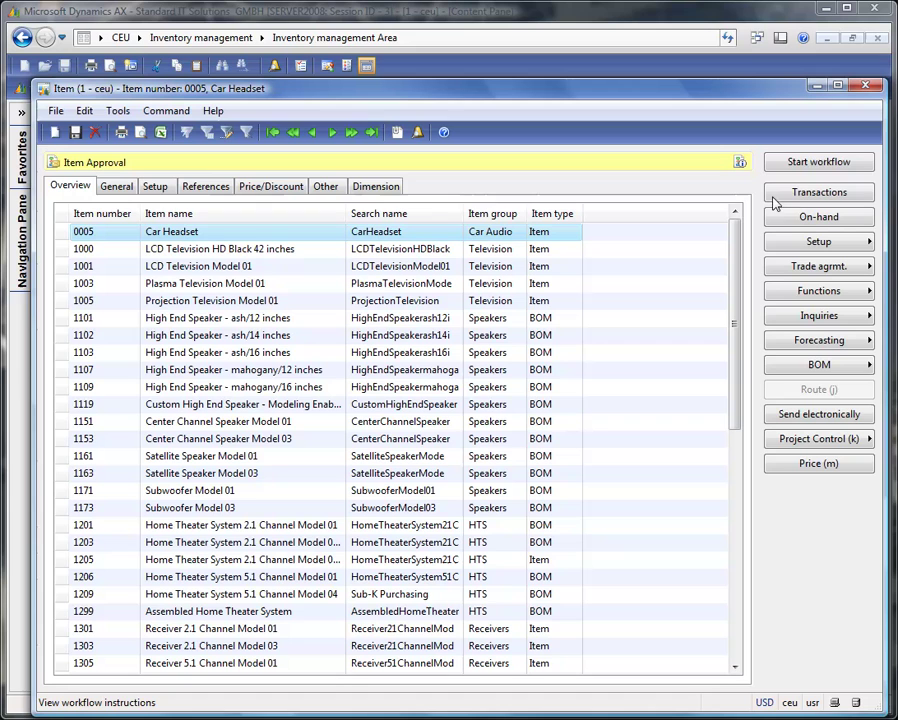
pyautogui.click(834, 168)
pyautogui.write('Please check and approve')
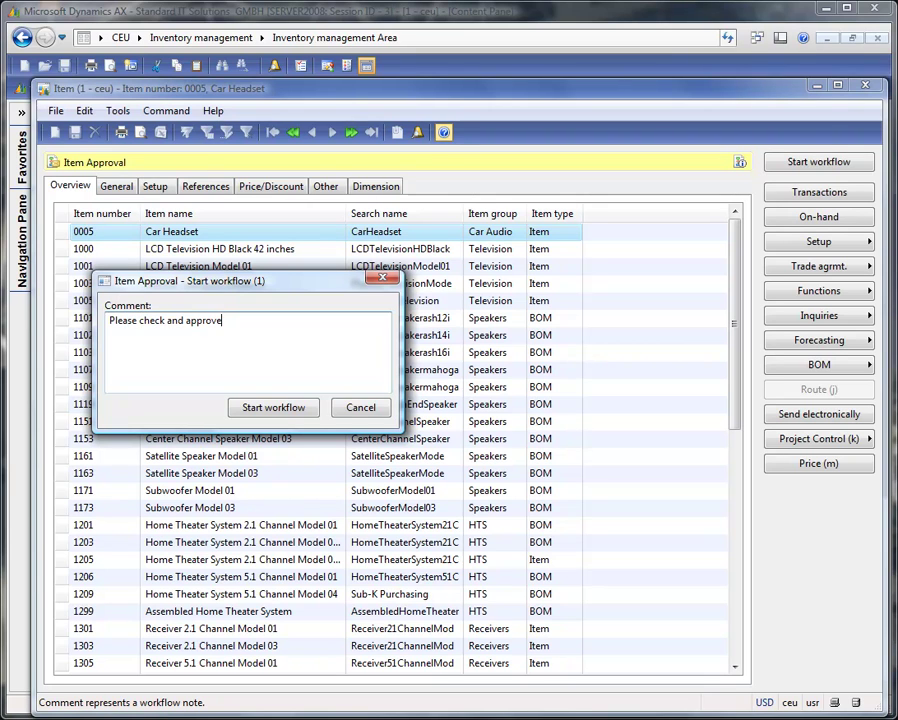
pyautogui.click(275, 408)
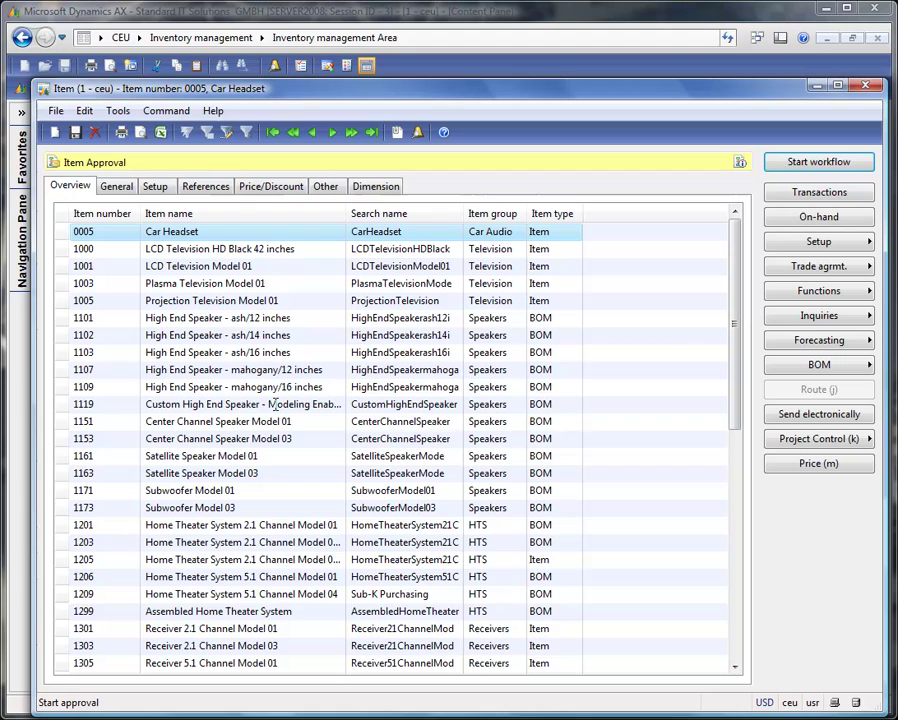
pyautogui.click(116, 250)
pyautogui.click(116, 233)
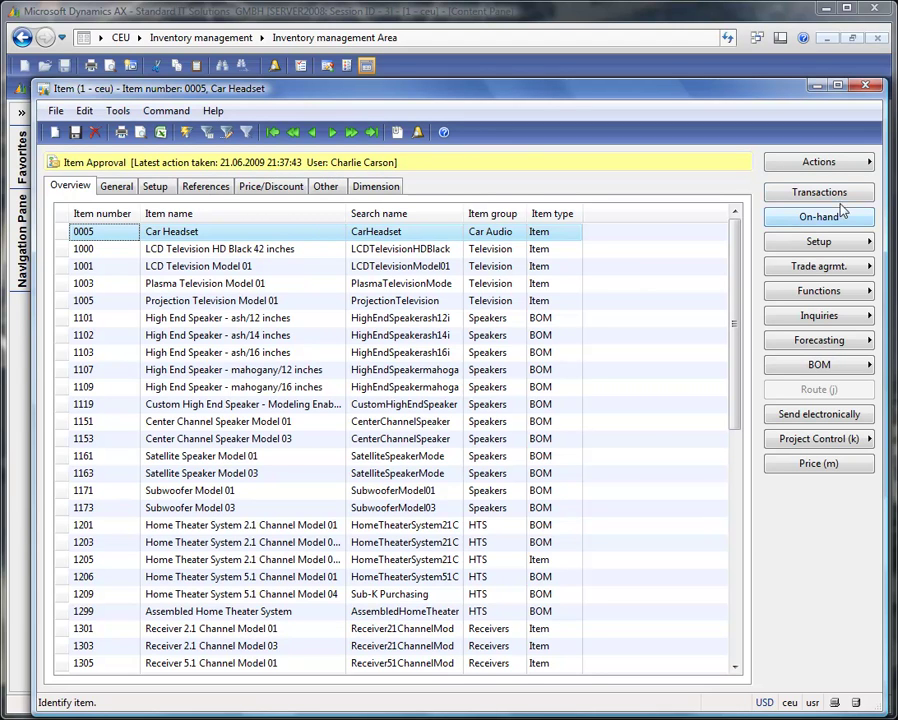
pyautogui.moveTo(868, 170)
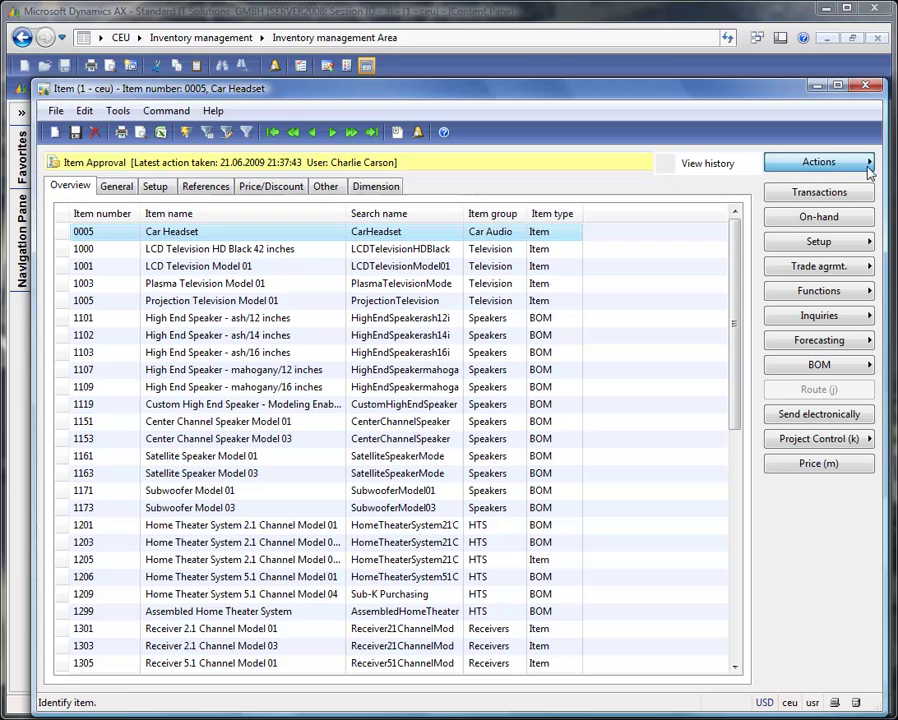
pyautogui.click(675, 170)
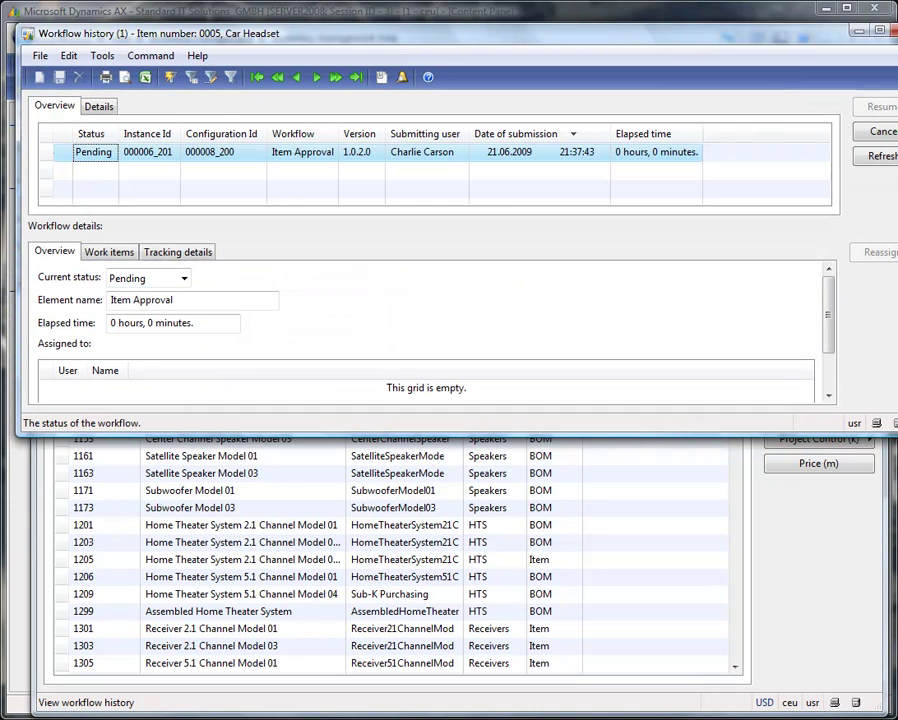
pyautogui.moveTo(862, 432); pyautogui.dragTo(864, 706)
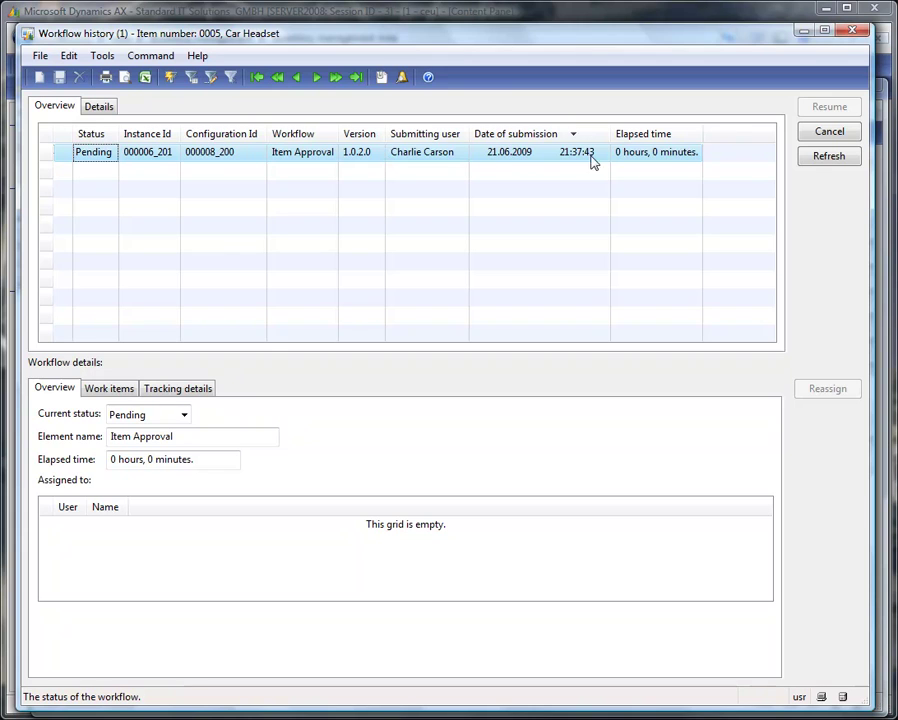
pyautogui.click(172, 389)
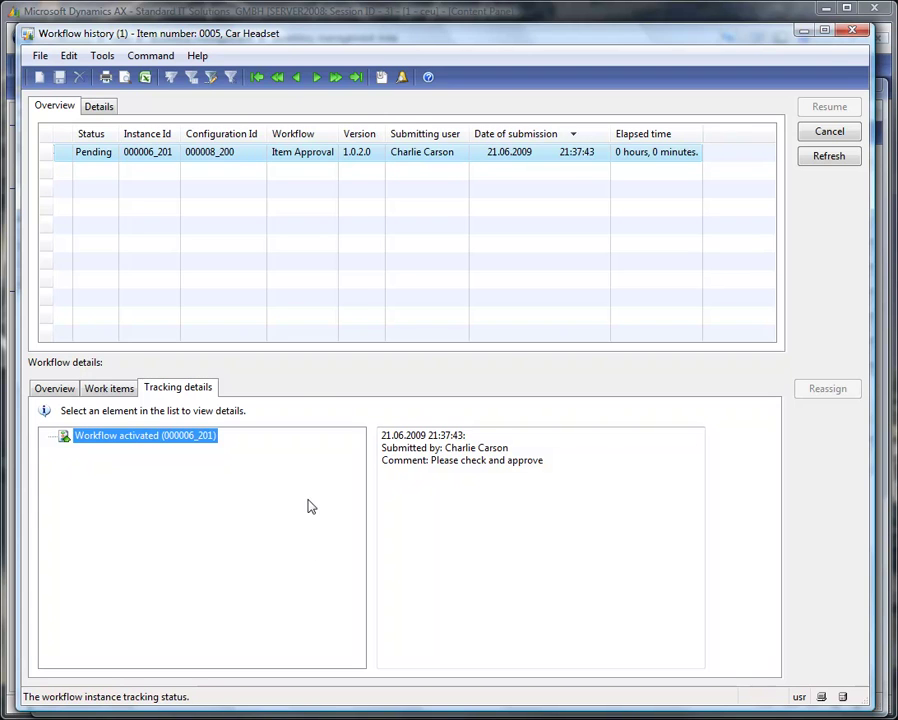
pyautogui.click(837, 162)
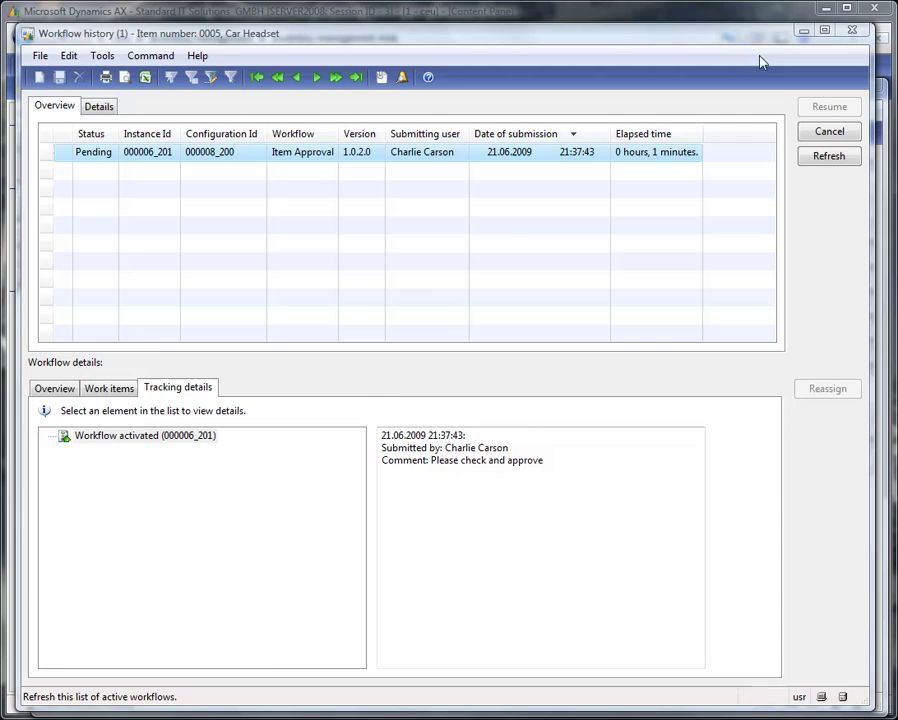
pyautogui.click(801, 33)
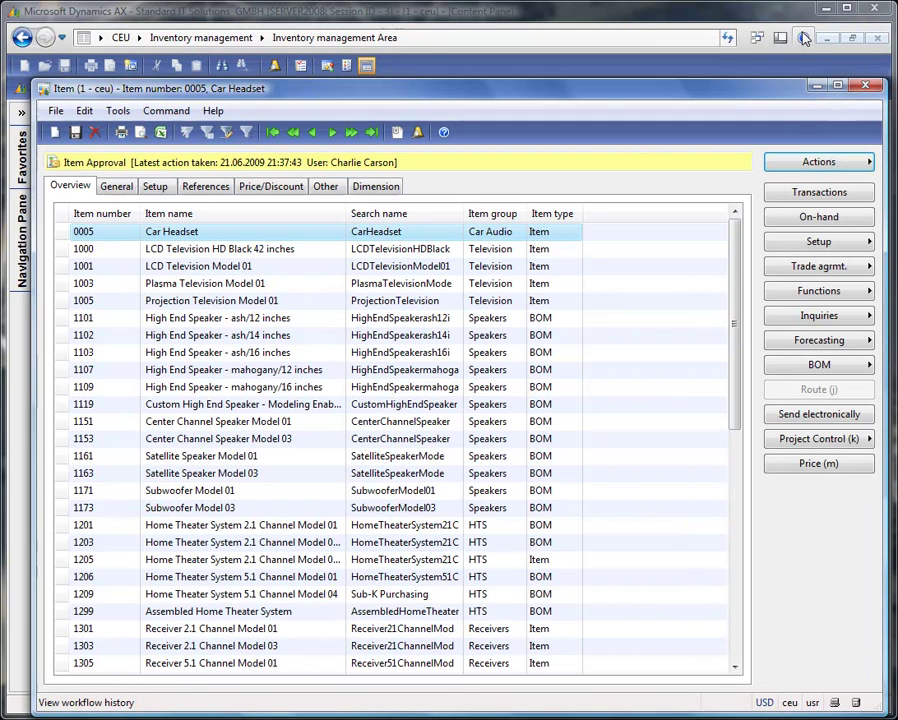
# Check the item's General tab, then minimize the Item form to reach the workflow history.
pyautogui.click(116, 189)
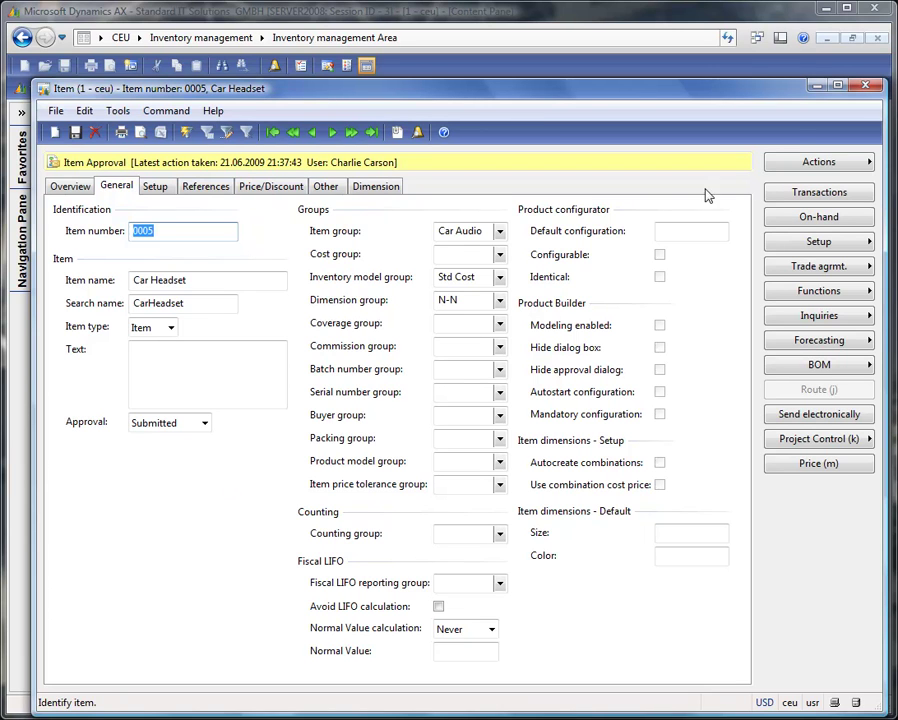
pyautogui.click(820, 89)
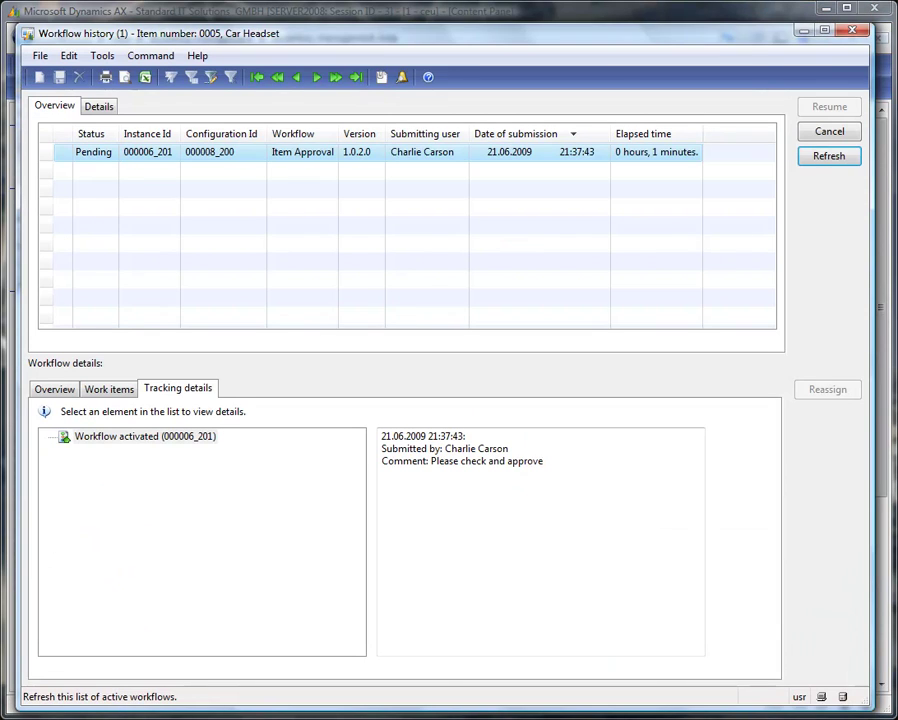
# Refresh the history, inspect the PurchApproval and Approval by Purchase entries, then reselect item 0005.
pyautogui.click(813, 164)
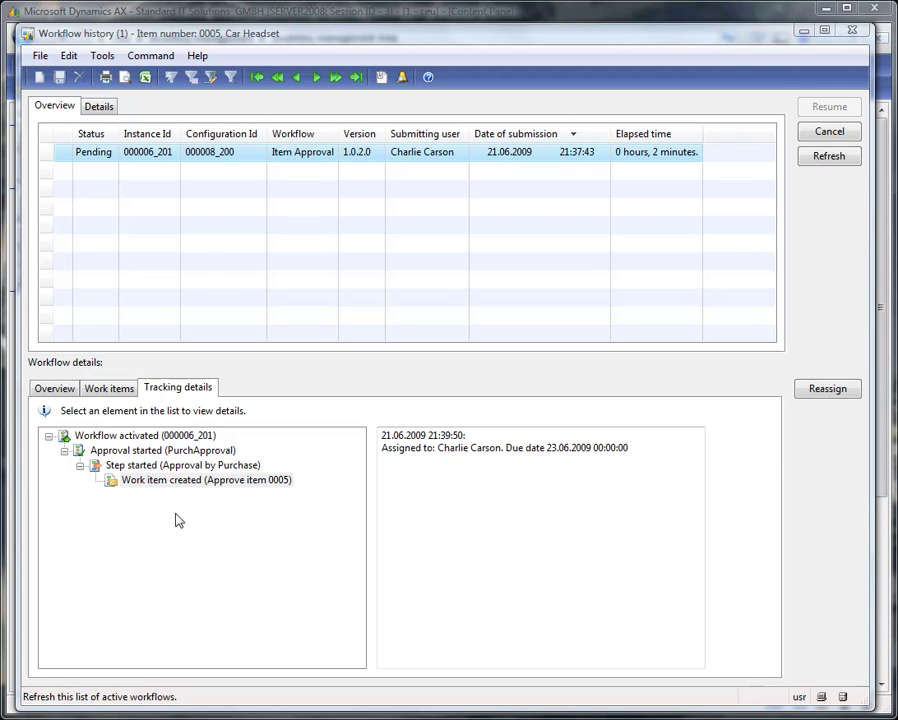
pyautogui.click(125, 452)
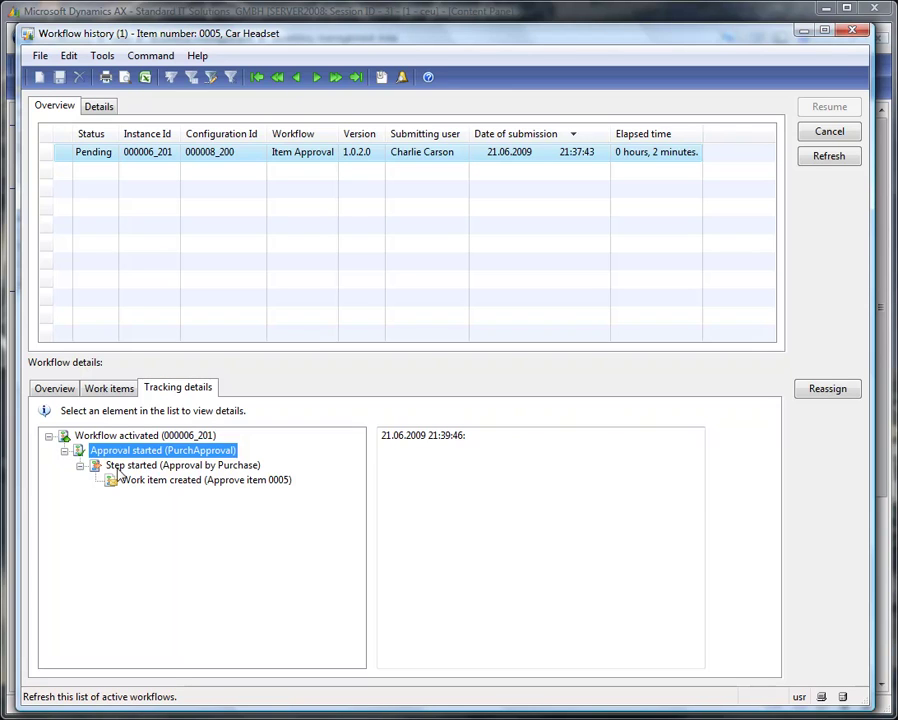
pyautogui.click(115, 465)
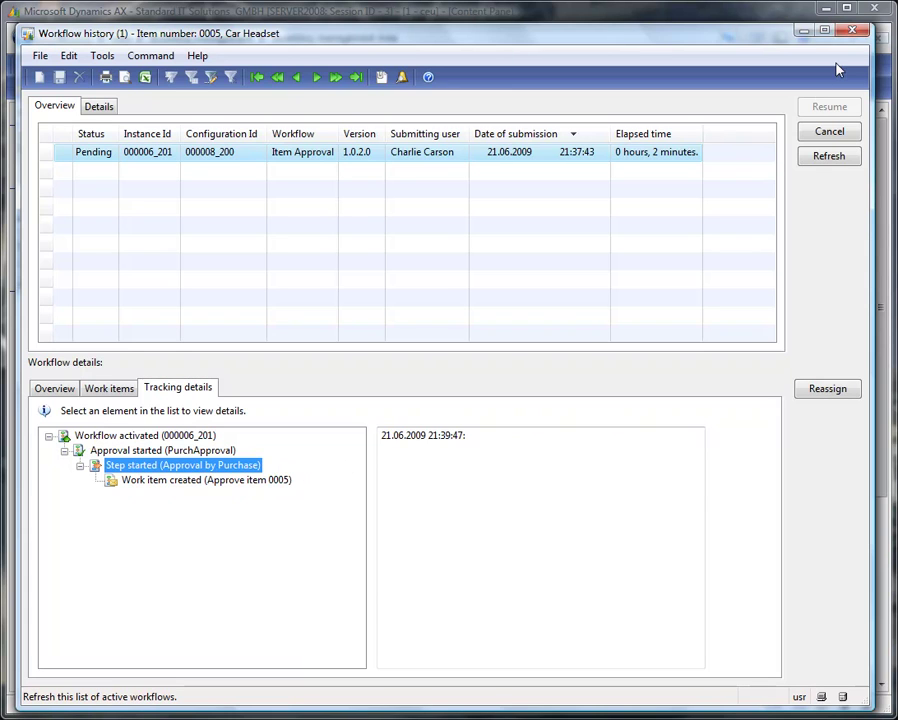
pyautogui.click(853, 33)
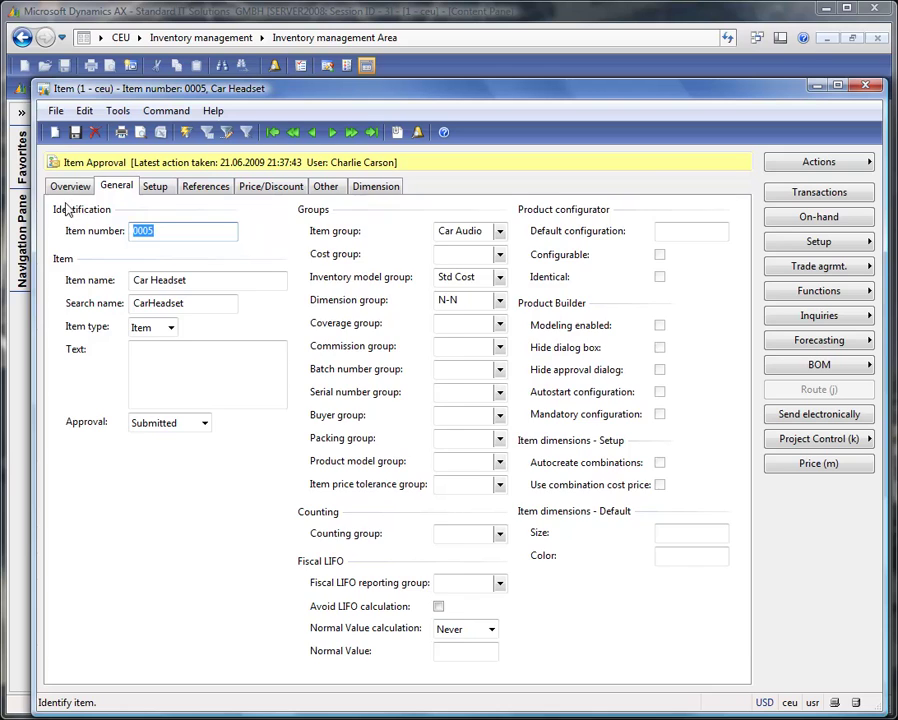
pyautogui.click(70, 186)
pyautogui.click(104, 250)
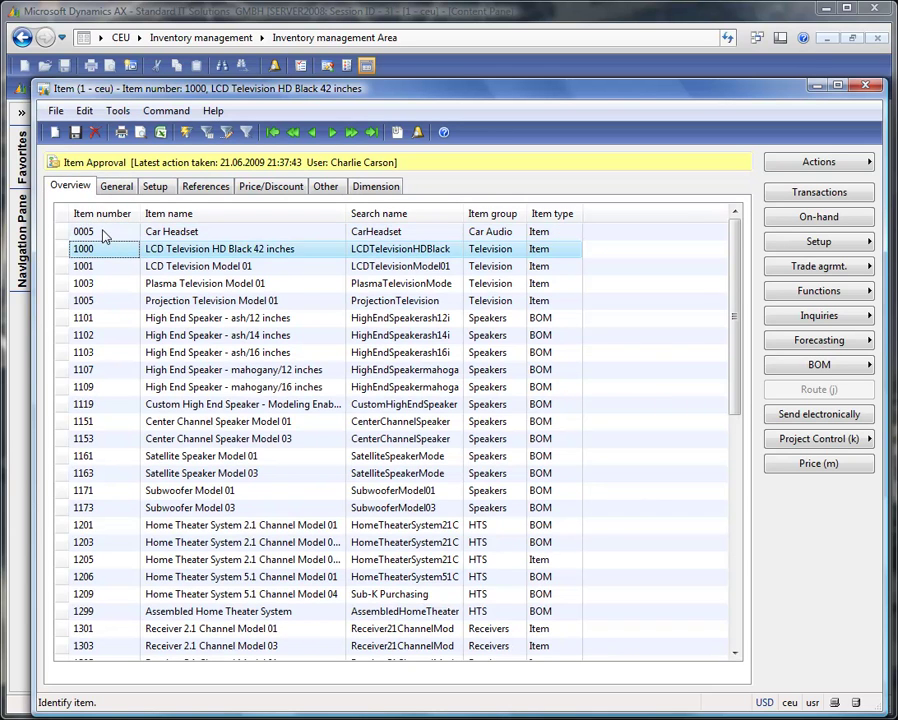
pyautogui.click(105, 233)
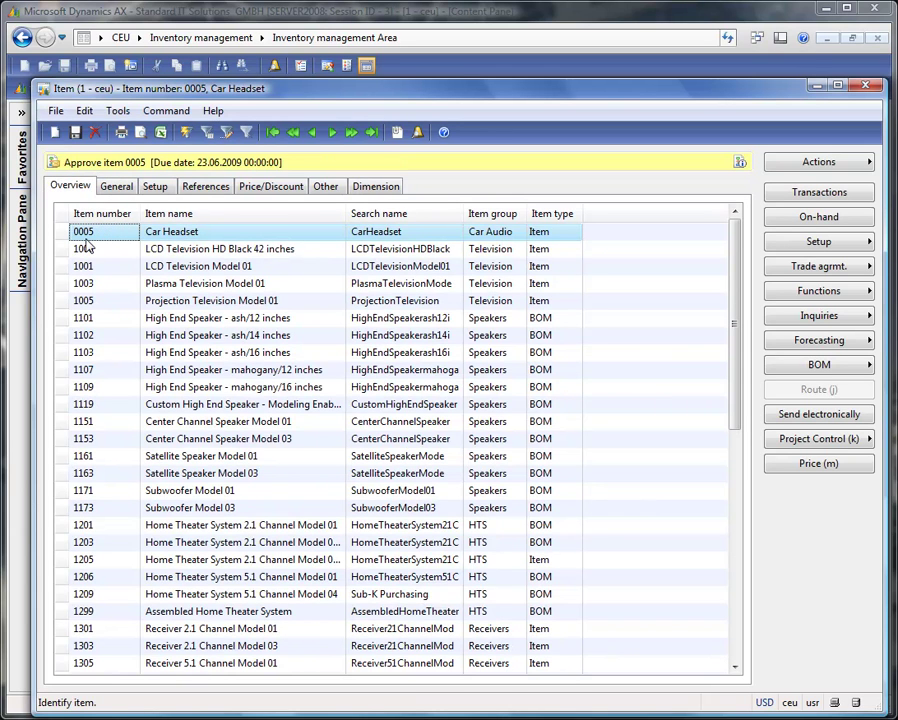
# After reading the instructions, approve item 0005 with the comment 'Ok from purchasing dep.'.
pyautogui.click(740, 162)
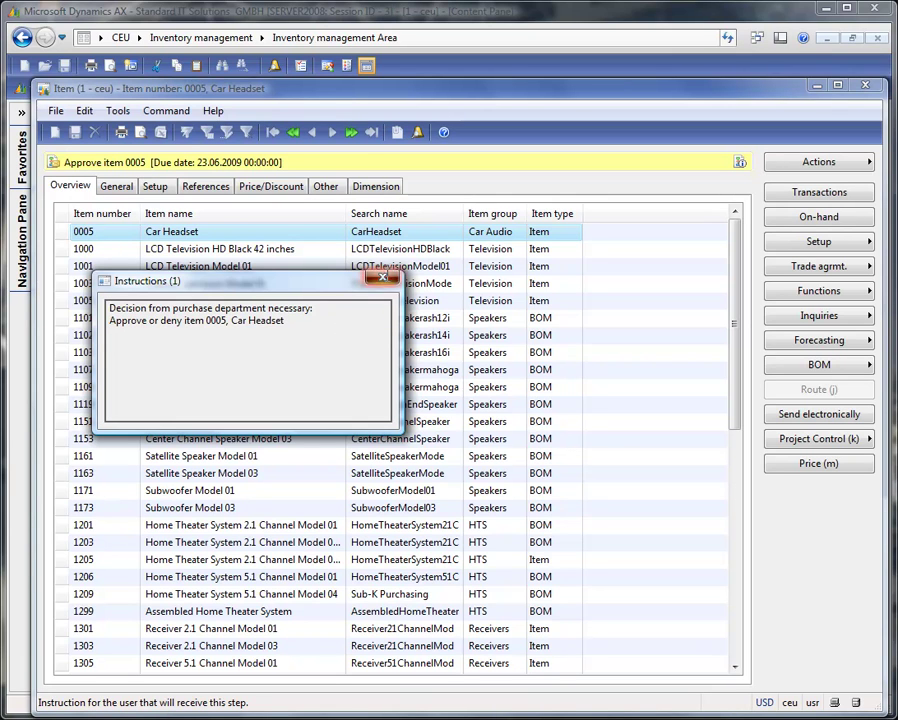
pyautogui.click(383, 277)
pyautogui.click(866, 166)
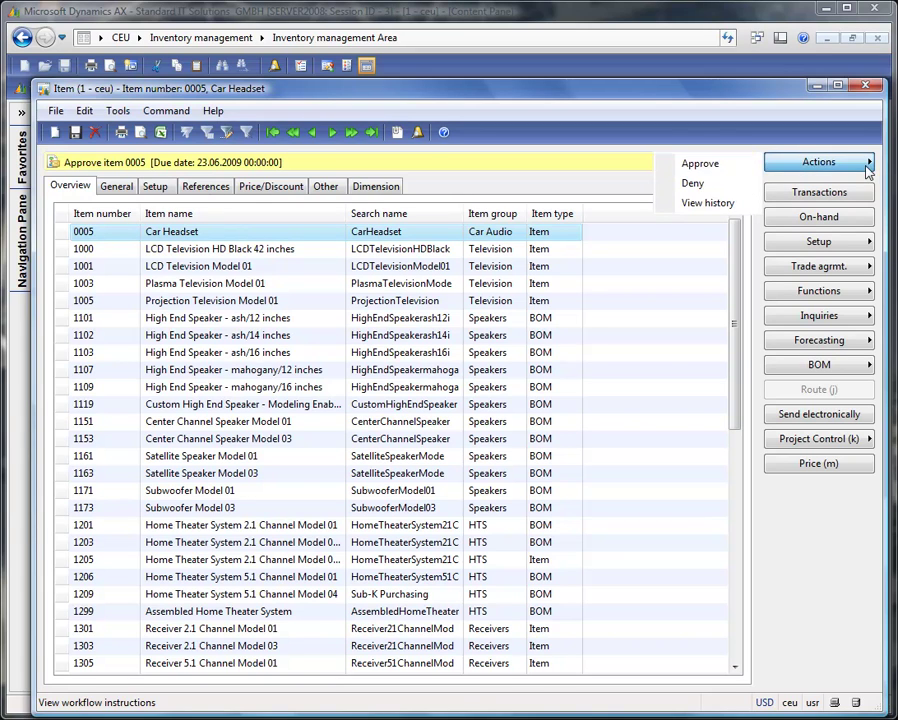
pyautogui.click(706, 165)
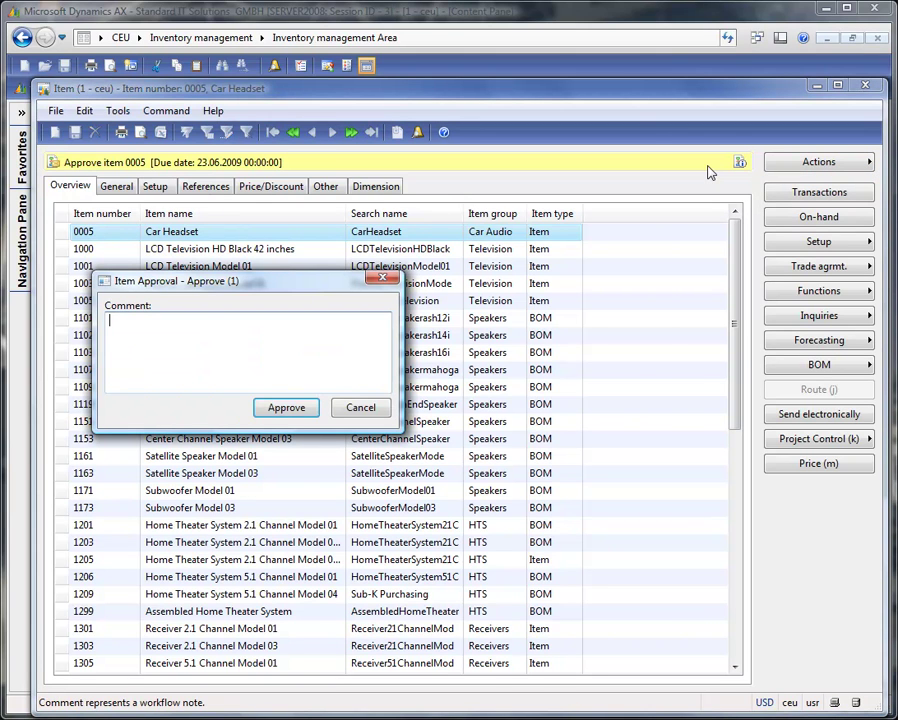
pyautogui.write('Ok from ')
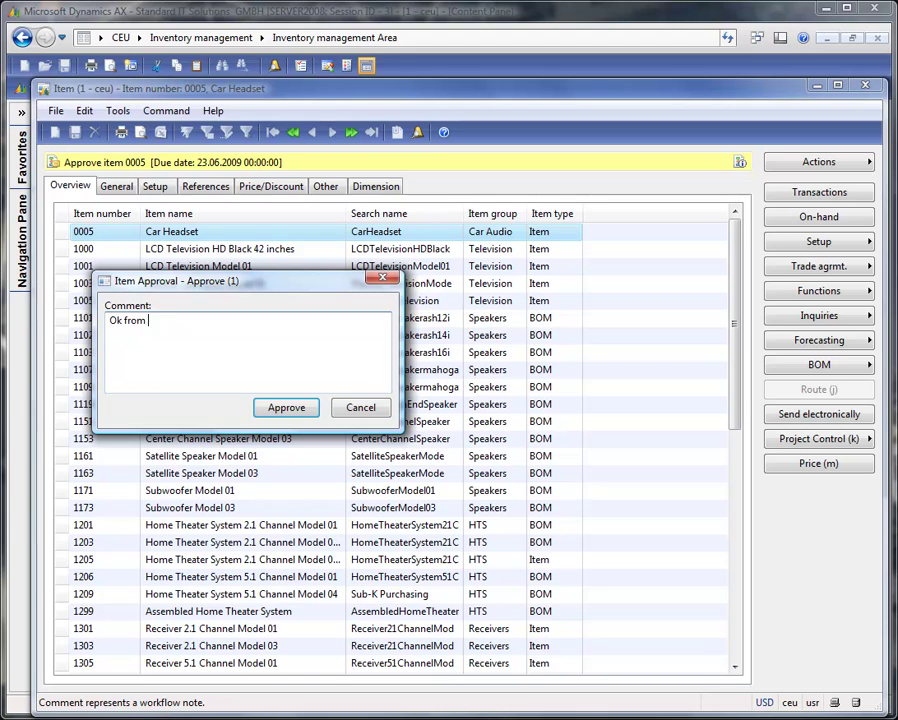
pyautogui.write('purchasing dep.')
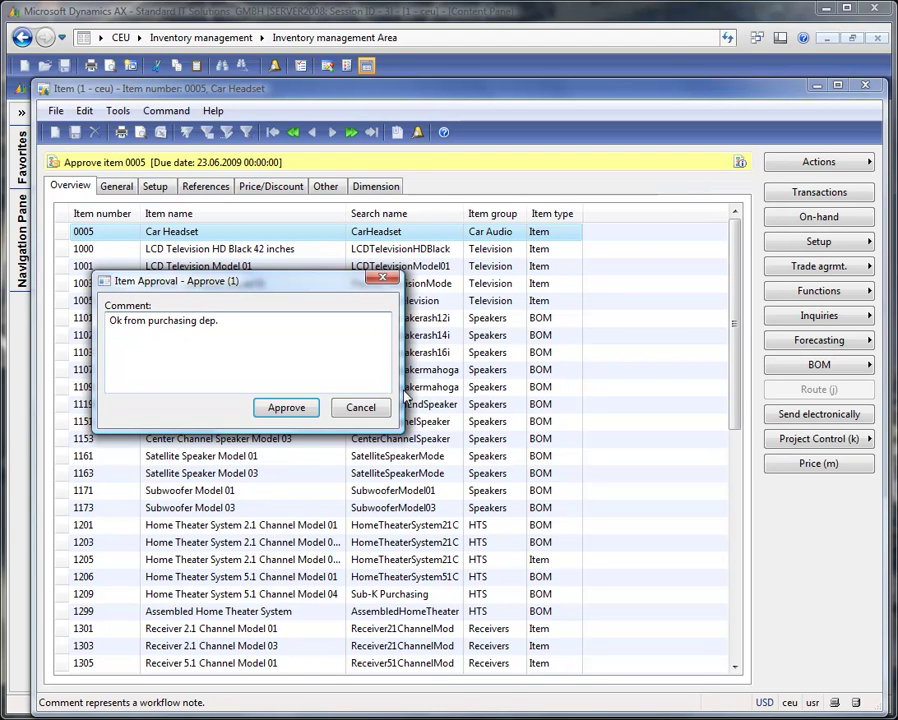
pyautogui.click(272, 414)
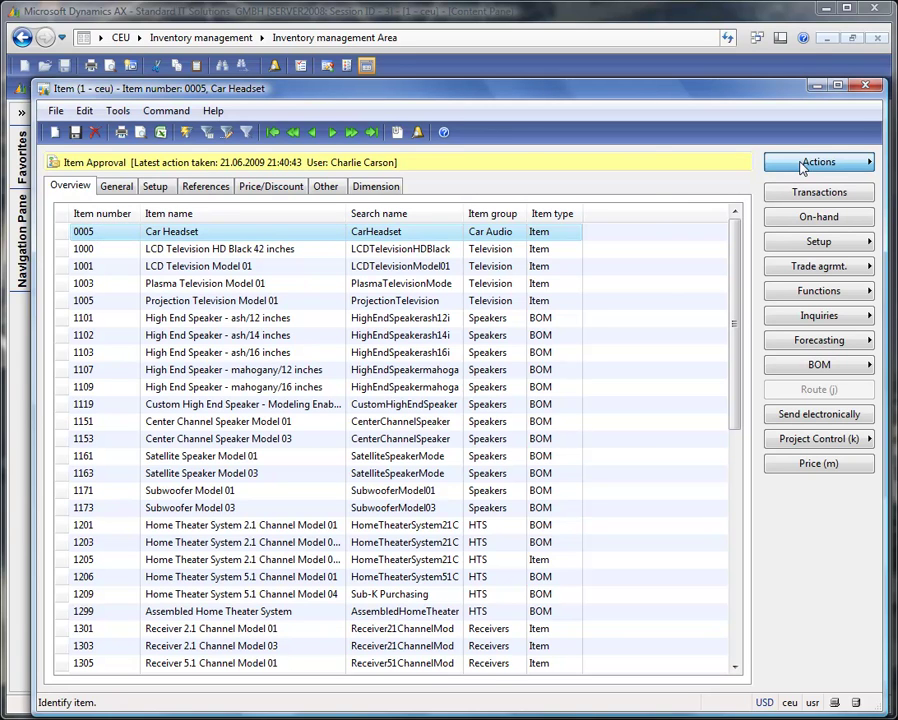
# Open the workflow history and review its work items and the purchasing approval comment in tracking details.
pyautogui.click(699, 163)
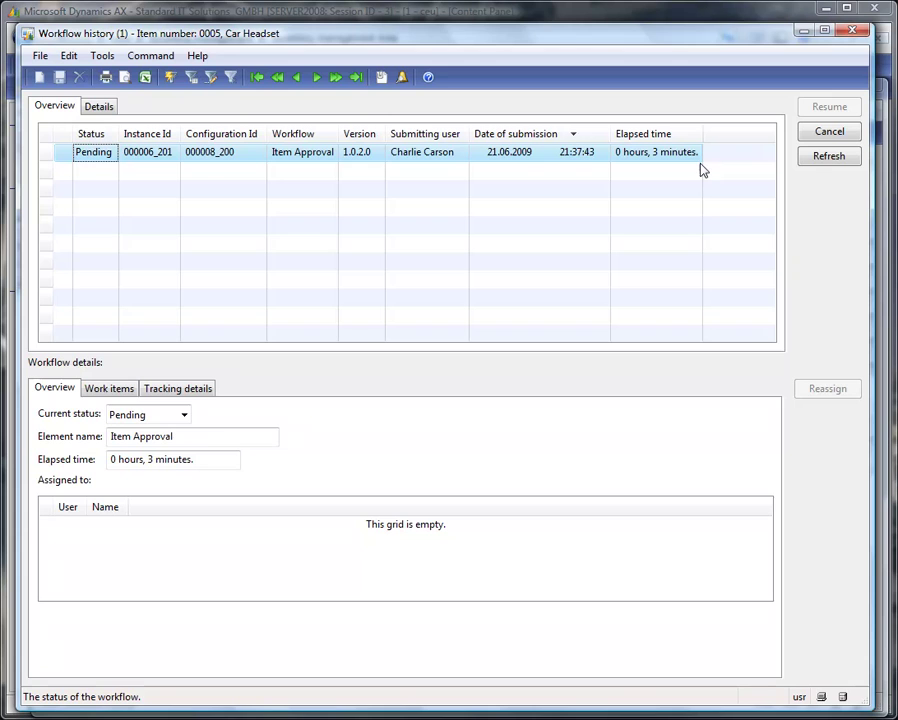
pyautogui.click(121, 393)
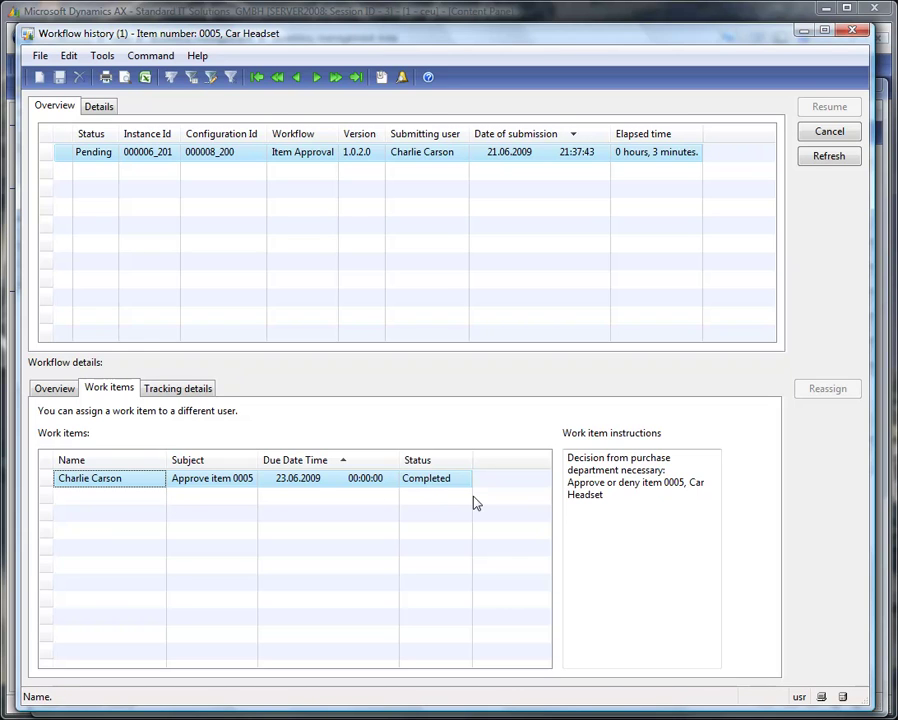
pyautogui.click(170, 392)
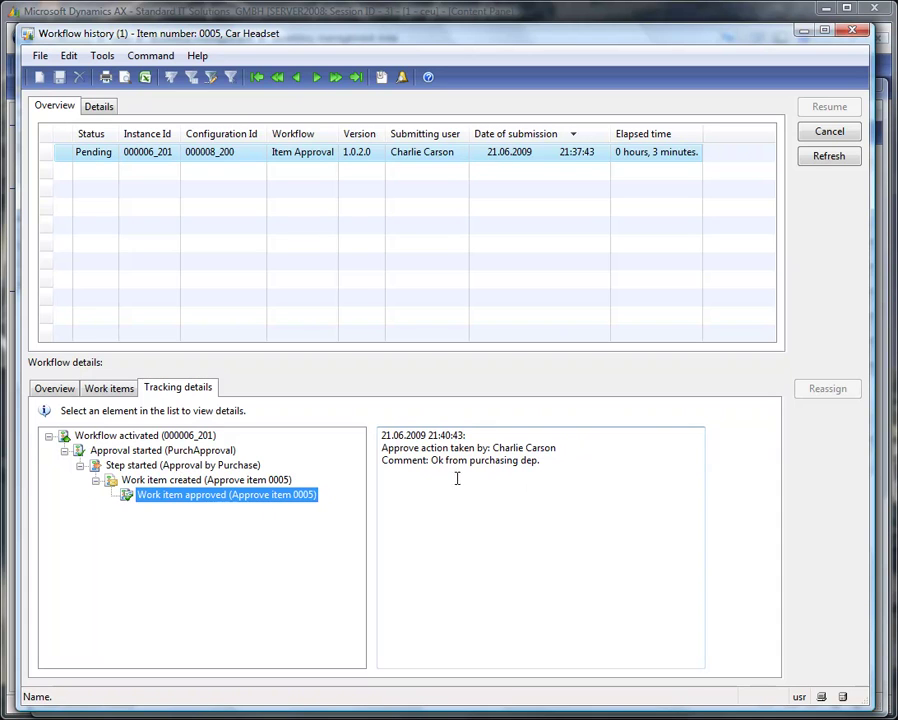
pyautogui.moveTo(434, 460); pyautogui.dragTo(568, 492)
pyautogui.click(587, 575)
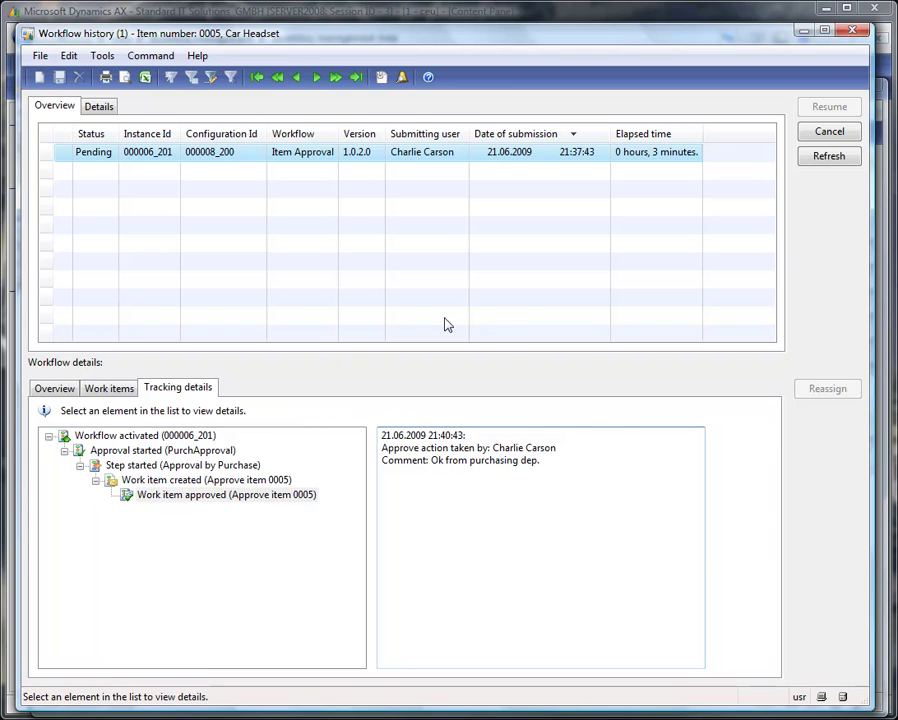
# Refresh the history, inspect the new SalesApproval start entry, and close it.
pyautogui.click(812, 167)
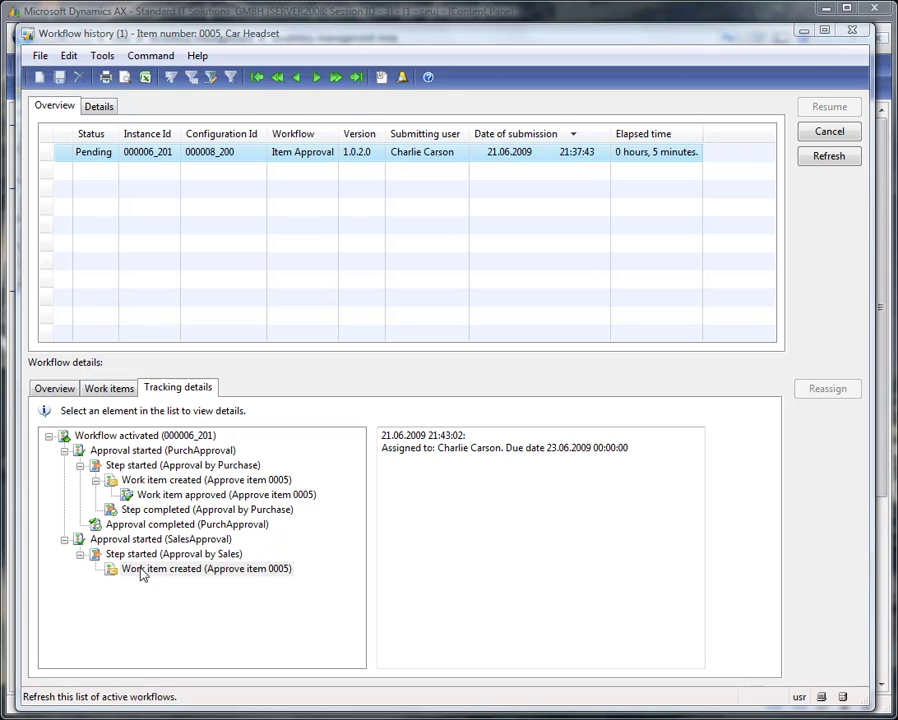
pyautogui.click(142, 540)
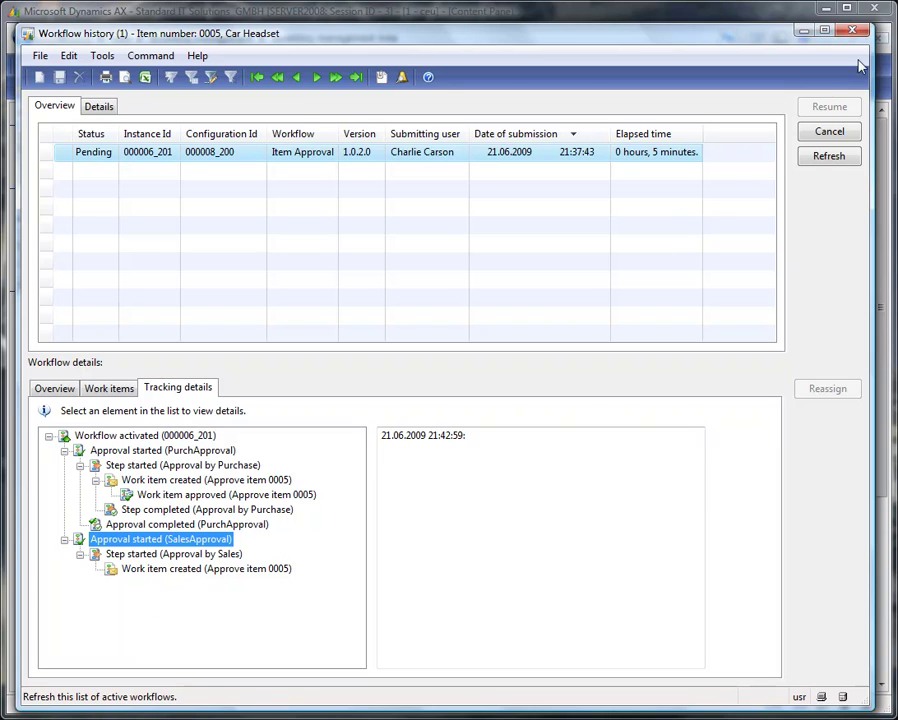
pyautogui.click(802, 31)
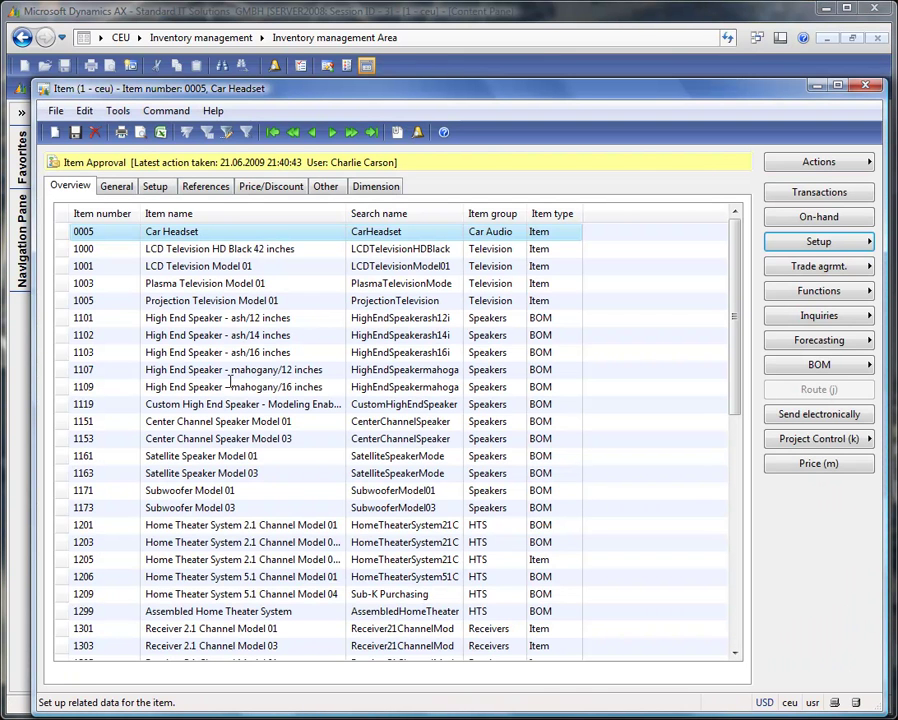
# Check item 0005's purchase order defaults, then read the sales approve-or-deny instructions.
pyautogui.click(118, 250)
pyautogui.click(114, 233)
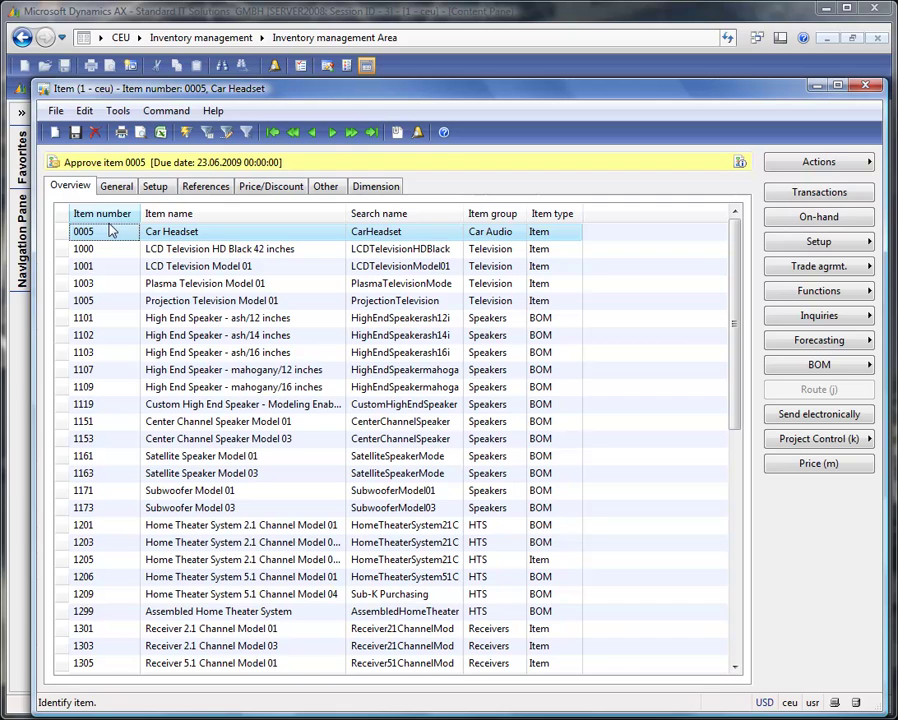
pyautogui.click(855, 245)
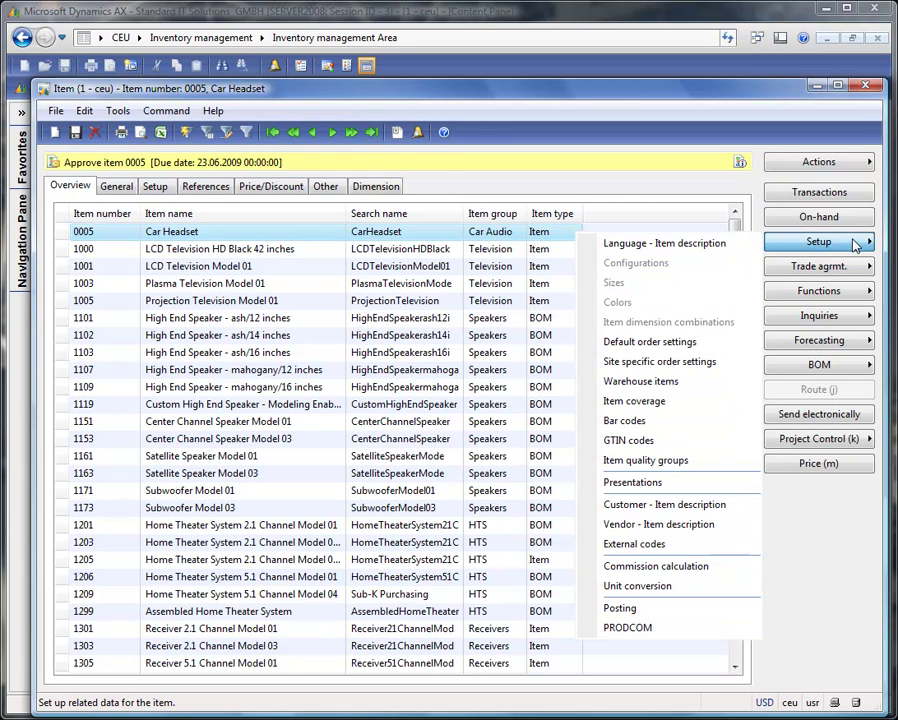
pyautogui.click(651, 343)
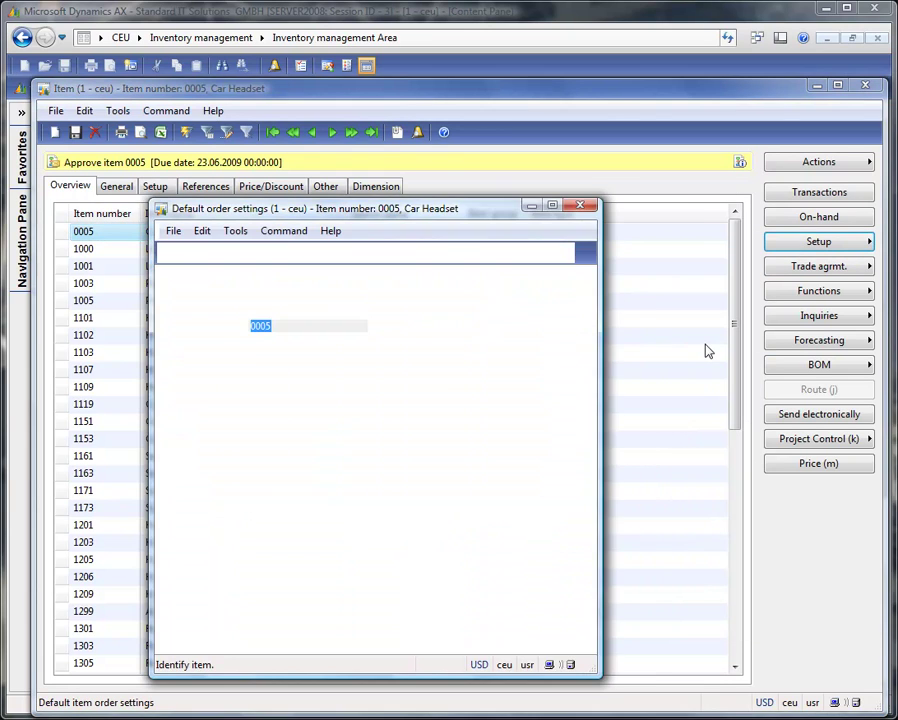
pyautogui.click(220, 284)
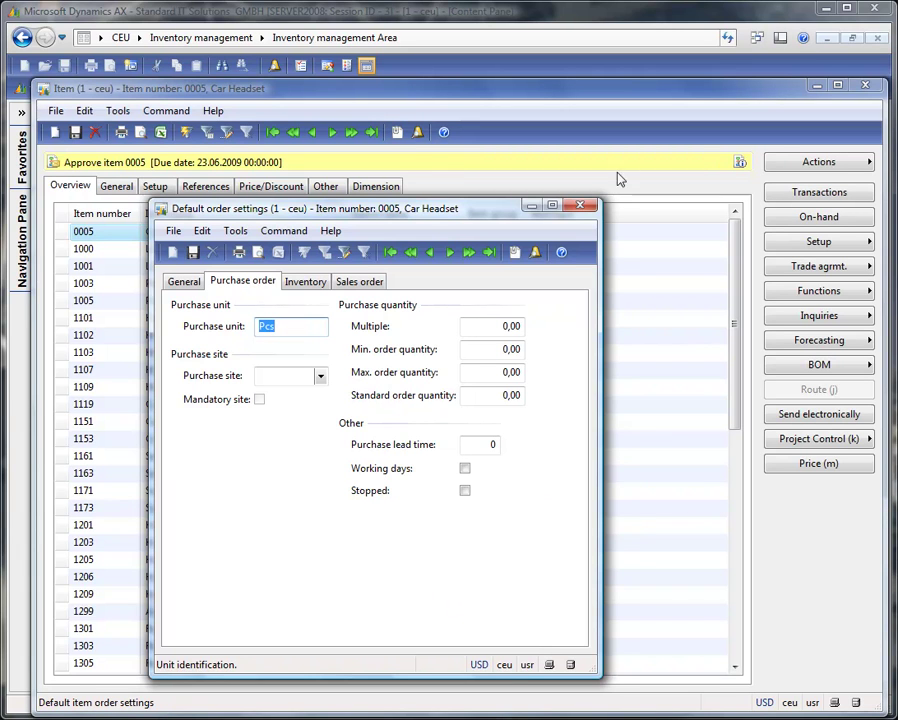
pyautogui.click(580, 206)
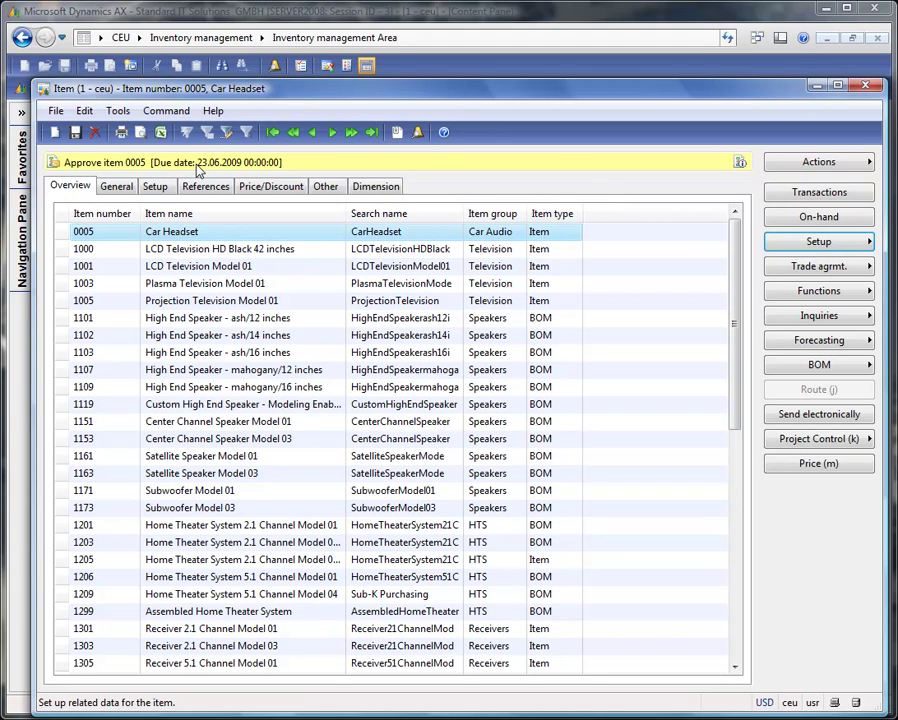
pyautogui.click(740, 164)
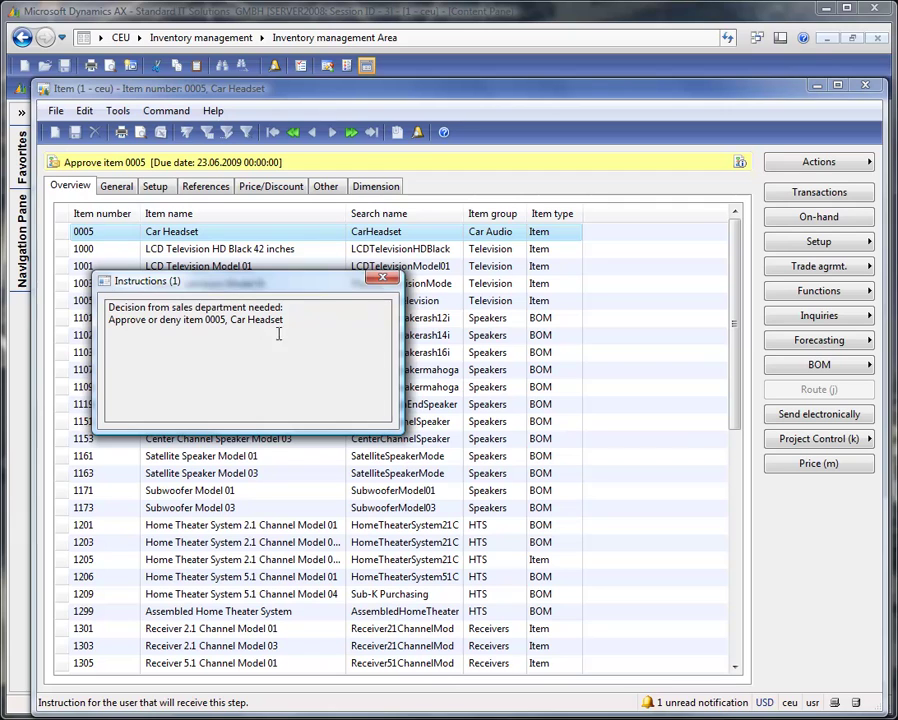
# Approve item 0005 for sales with the comment 'Ok from sales'.
pyautogui.click(383, 277)
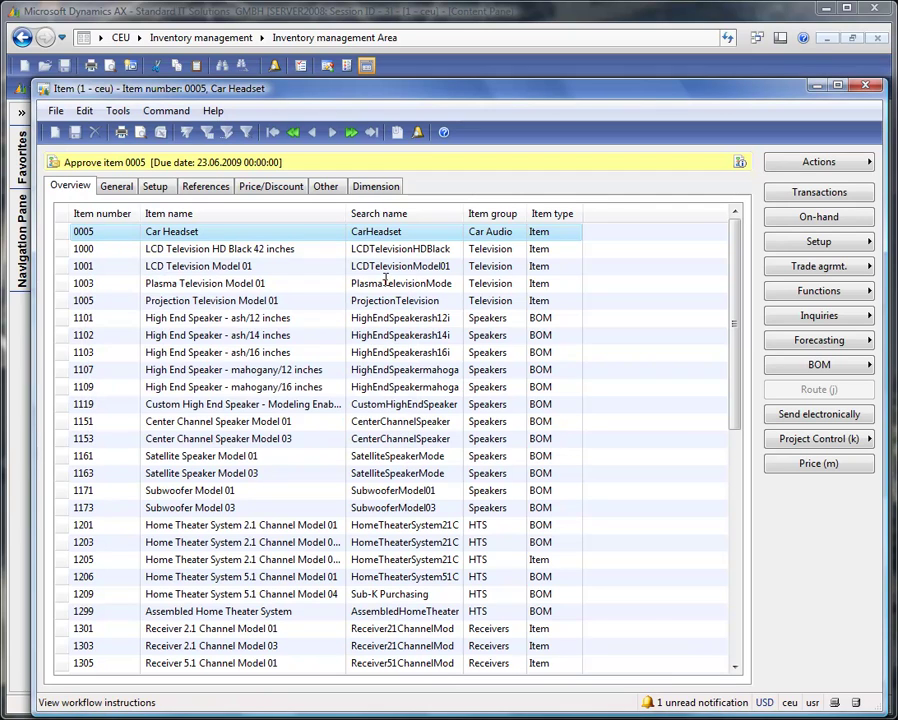
pyautogui.click(846, 164)
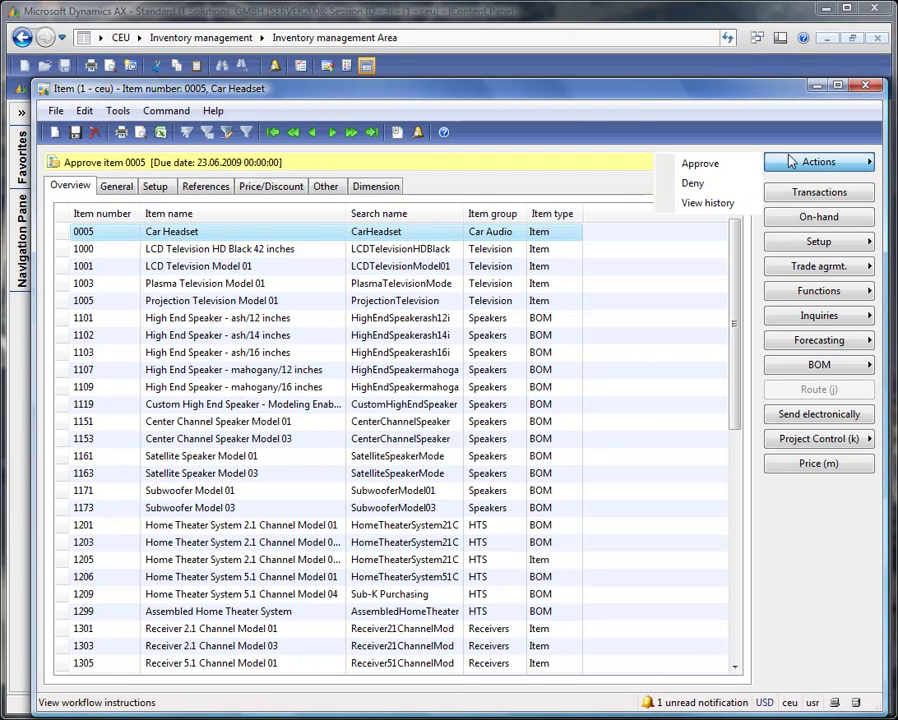
pyautogui.click(684, 167)
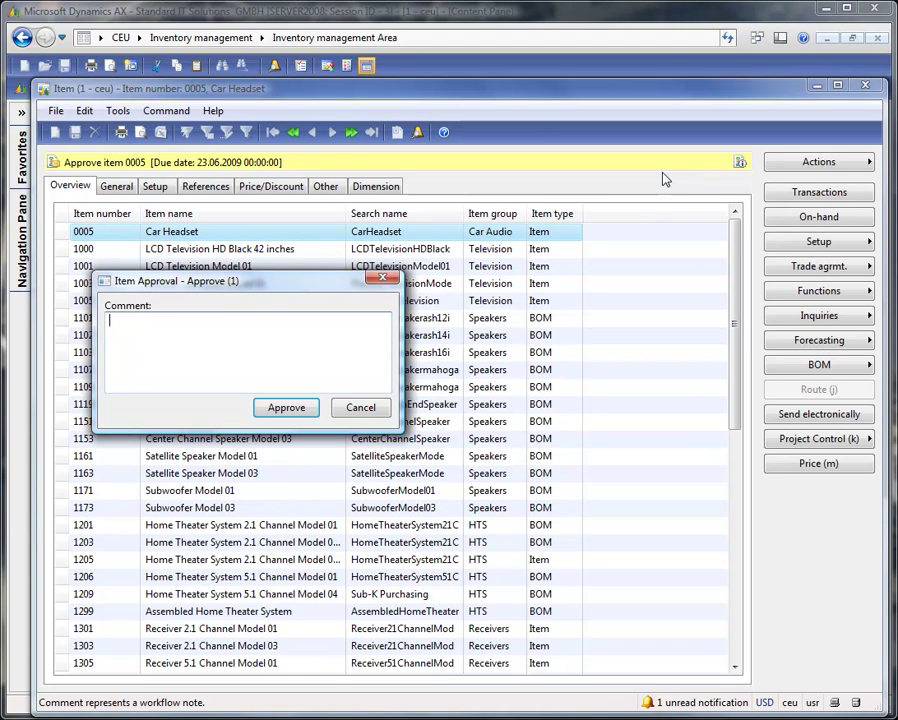
pyautogui.write('Ok from sales')
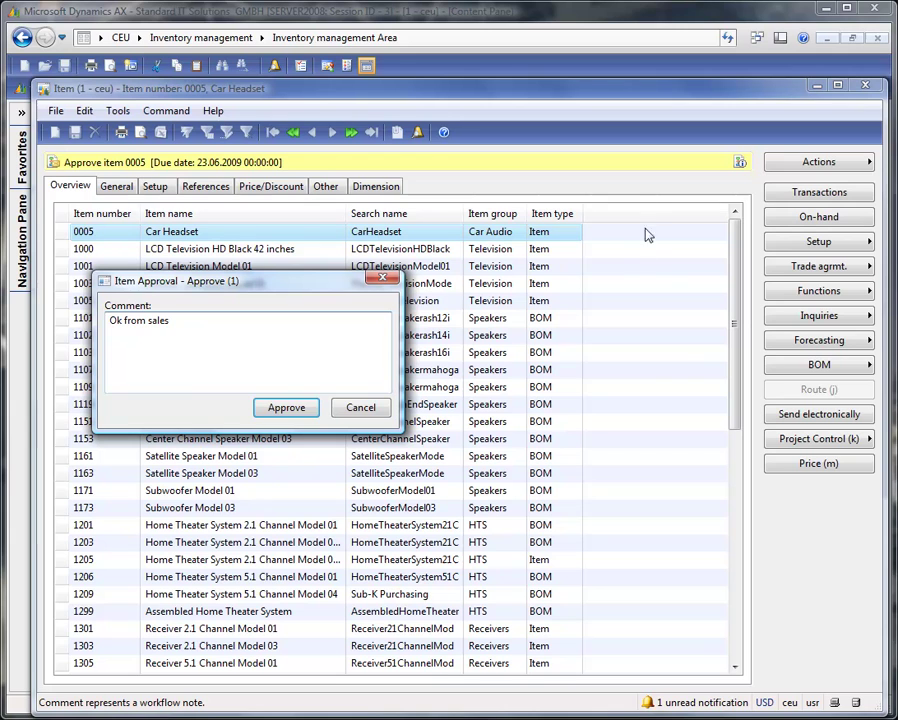
pyautogui.click(287, 408)
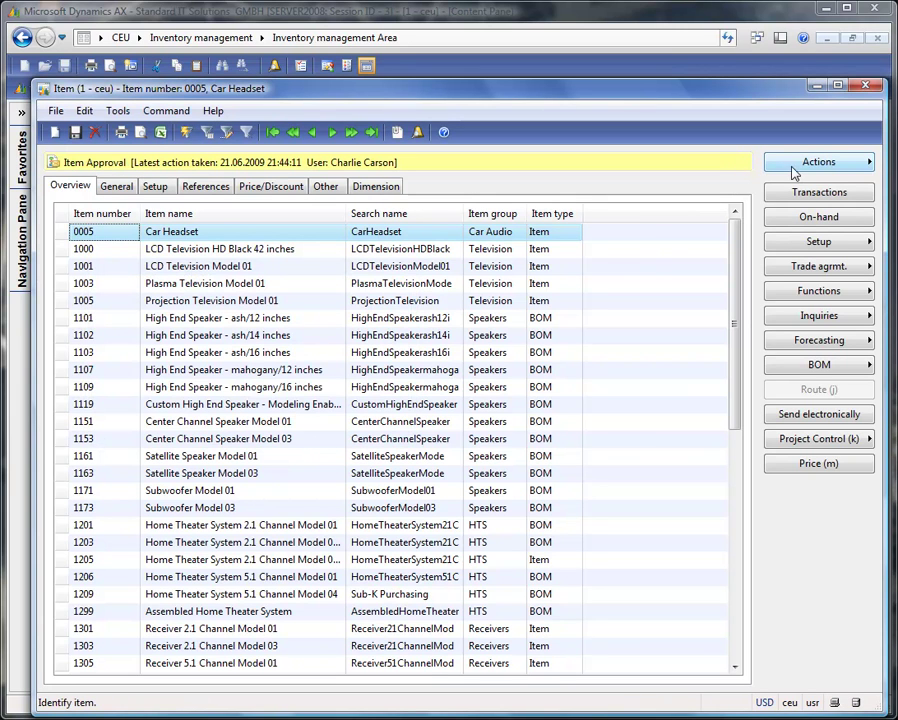
# Open item 0005's workflow history tracking details and review the approval comment and approver.
pyautogui.moveTo(740, 170)
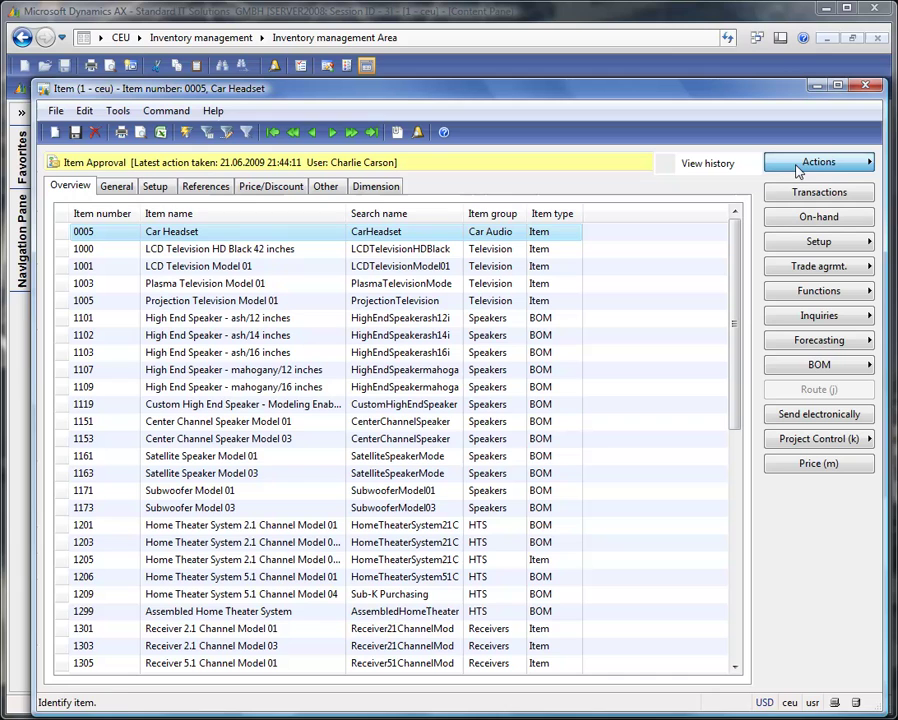
pyautogui.click(672, 172)
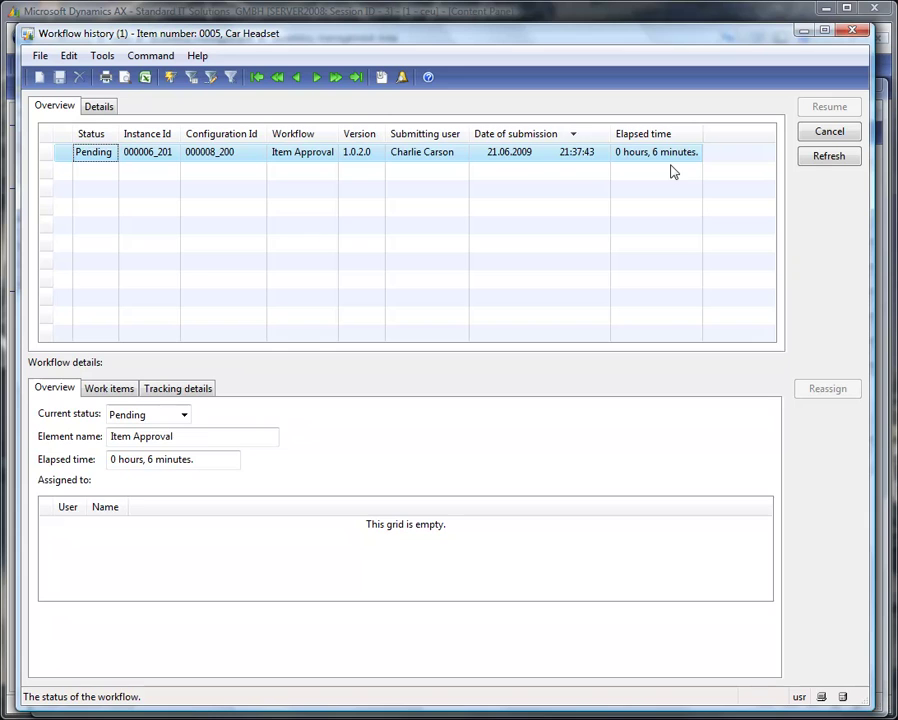
pyautogui.click(200, 396)
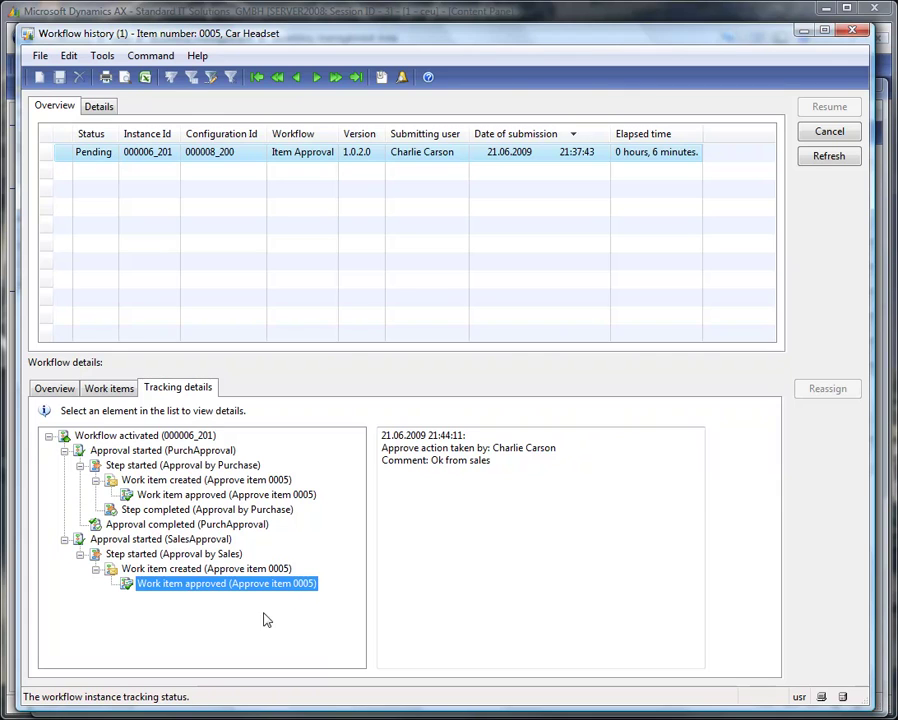
pyautogui.moveTo(432, 461); pyautogui.dragTo(571, 444)
pyautogui.click(512, 476)
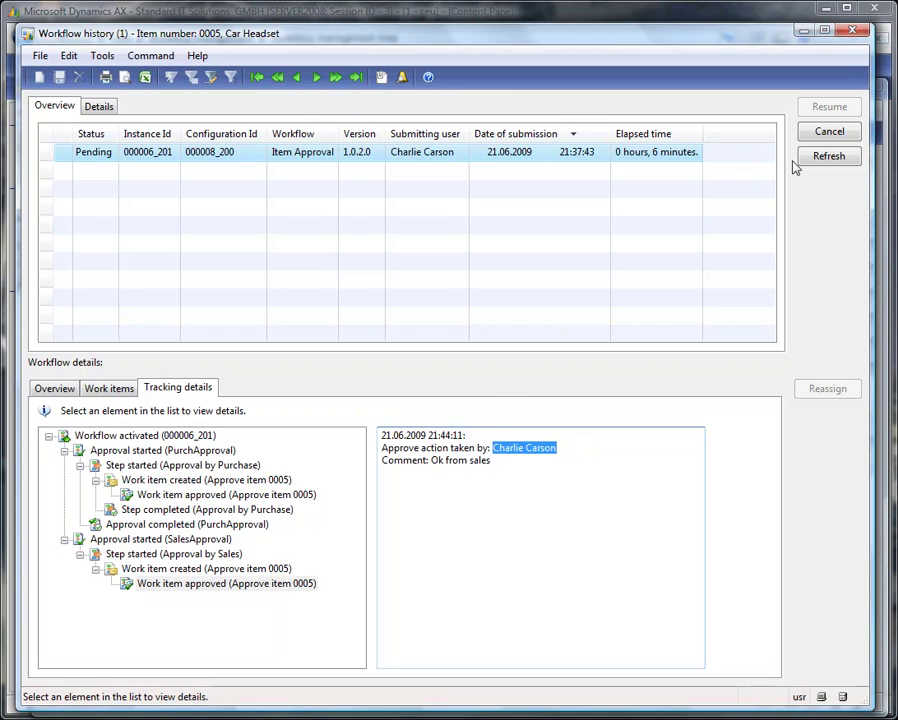
# Refresh the workflow, collapse the sales and purchase approval nodes, and confirm status Completed.
pyautogui.click(818, 160)
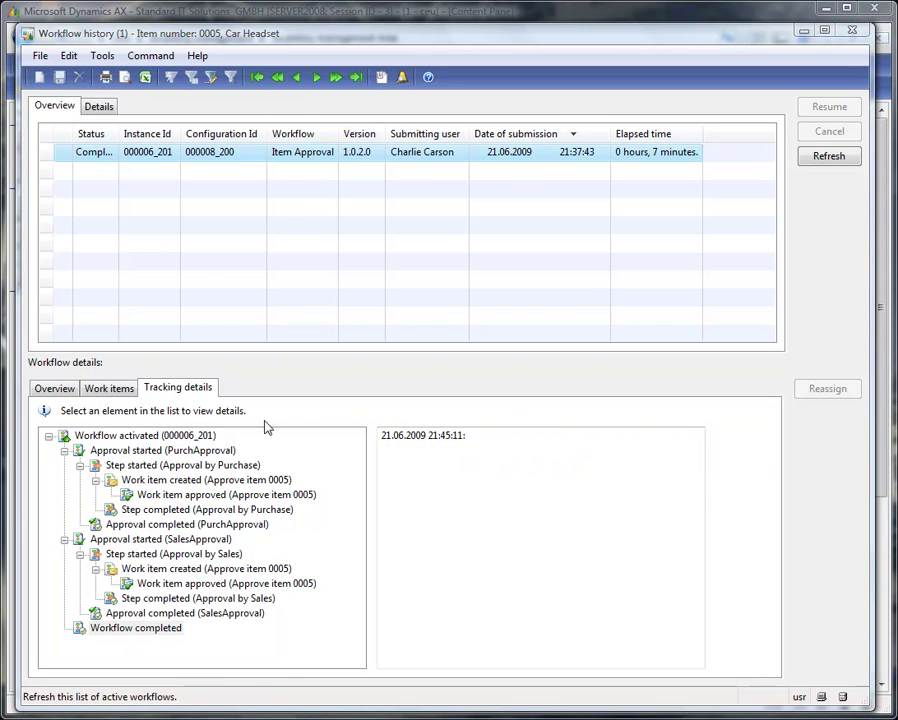
pyautogui.click(160, 598)
pyautogui.click(96, 568)
pyautogui.click(80, 553)
pyautogui.click(64, 539)
pyautogui.click(64, 450)
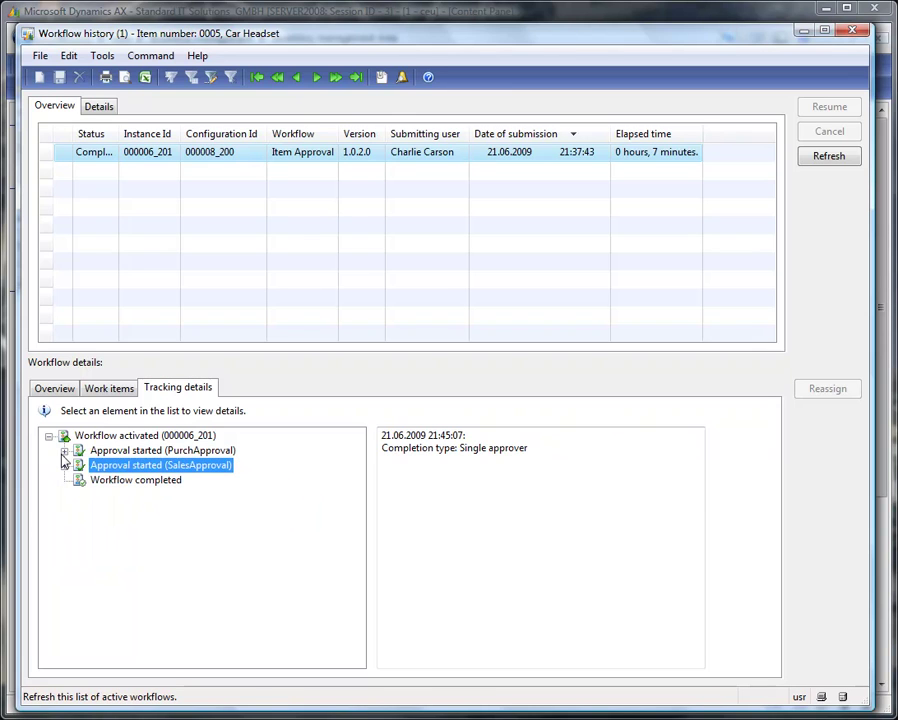
pyautogui.click(124, 452)
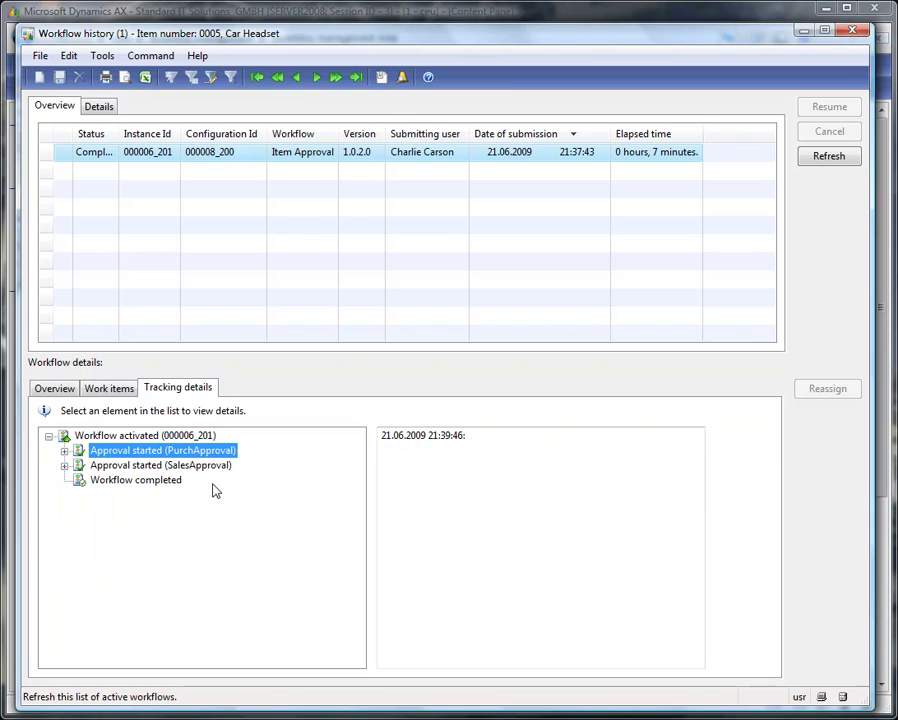
pyautogui.click(172, 482)
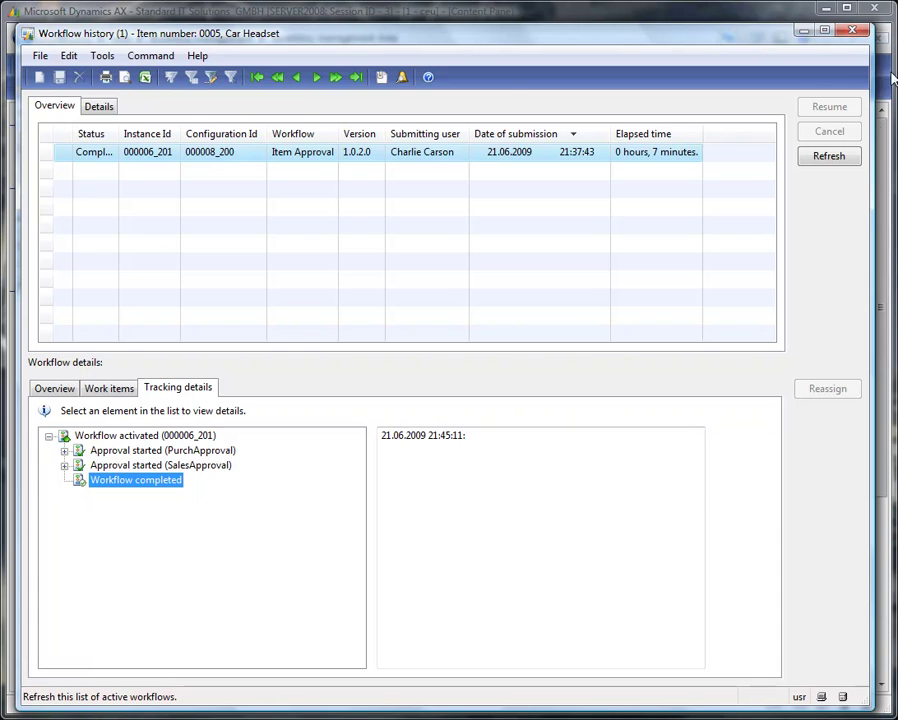
pyautogui.moveTo(118, 133); pyautogui.dragTo(146, 133)
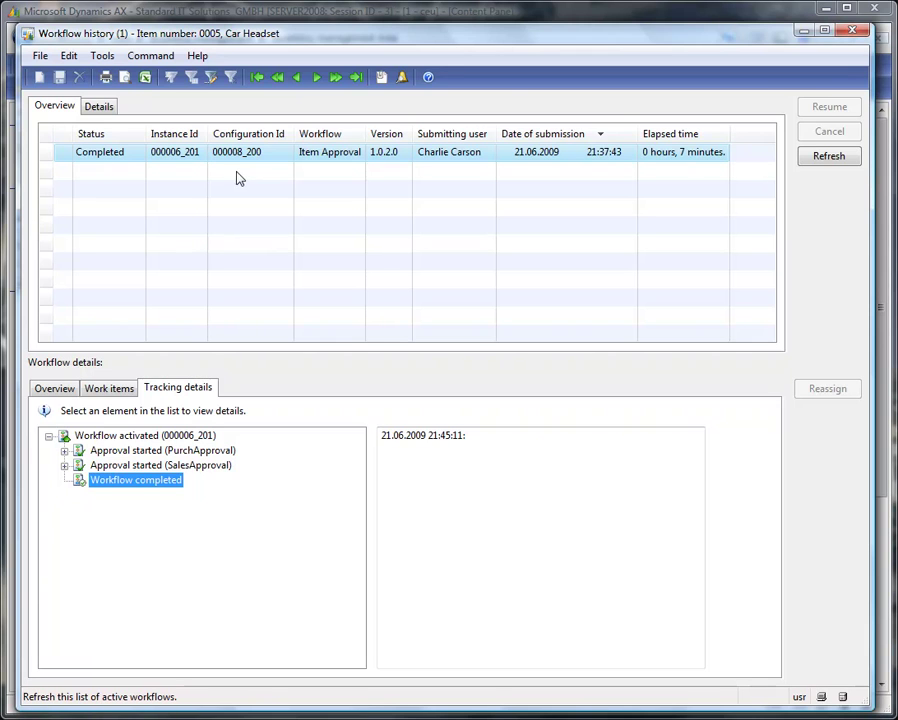
# Review item 0005's purchase and sales order defaults, then confirm Approval shows Approved.
pyautogui.click(853, 32)
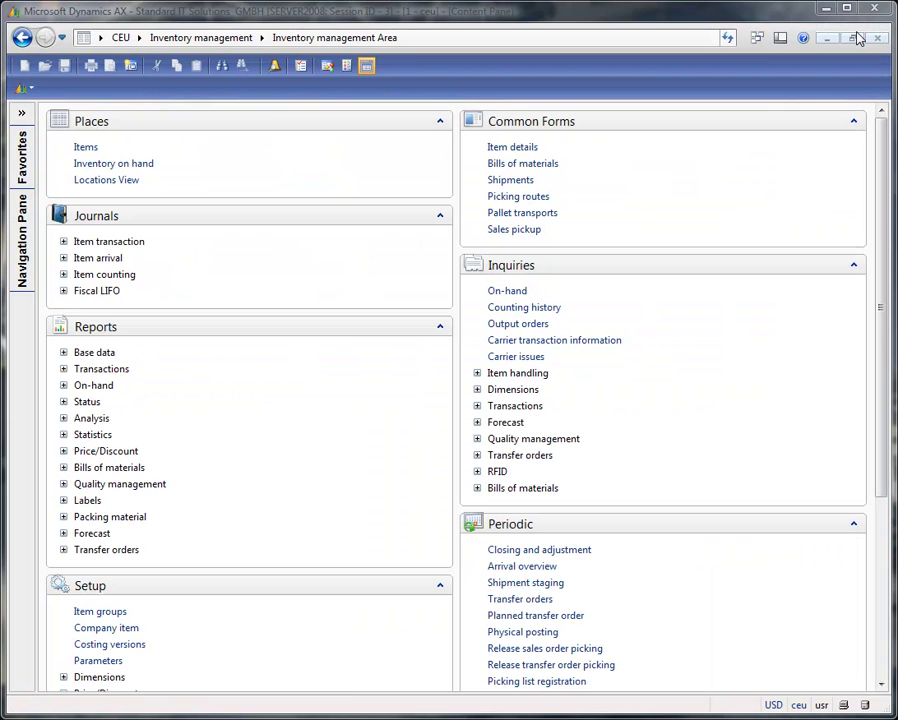
pyautogui.click(512, 146)
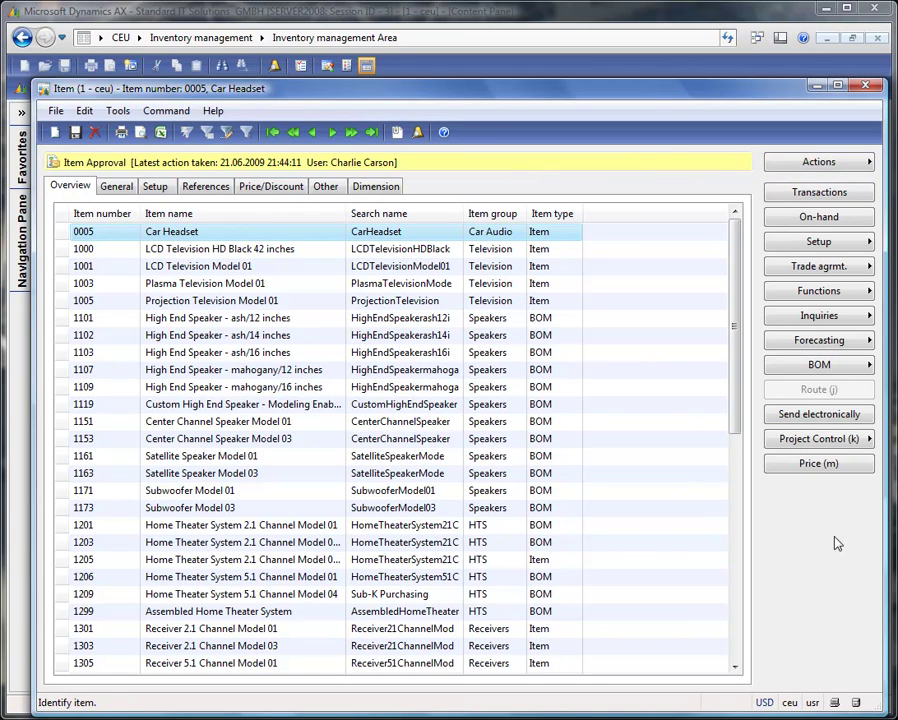
pyautogui.click(866, 250)
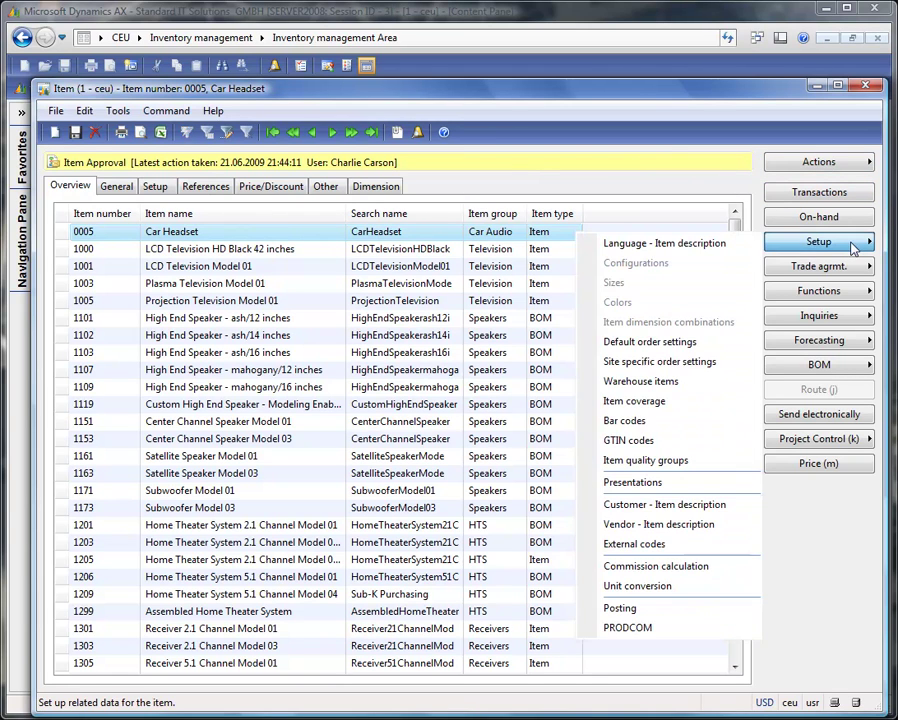
pyautogui.click(642, 343)
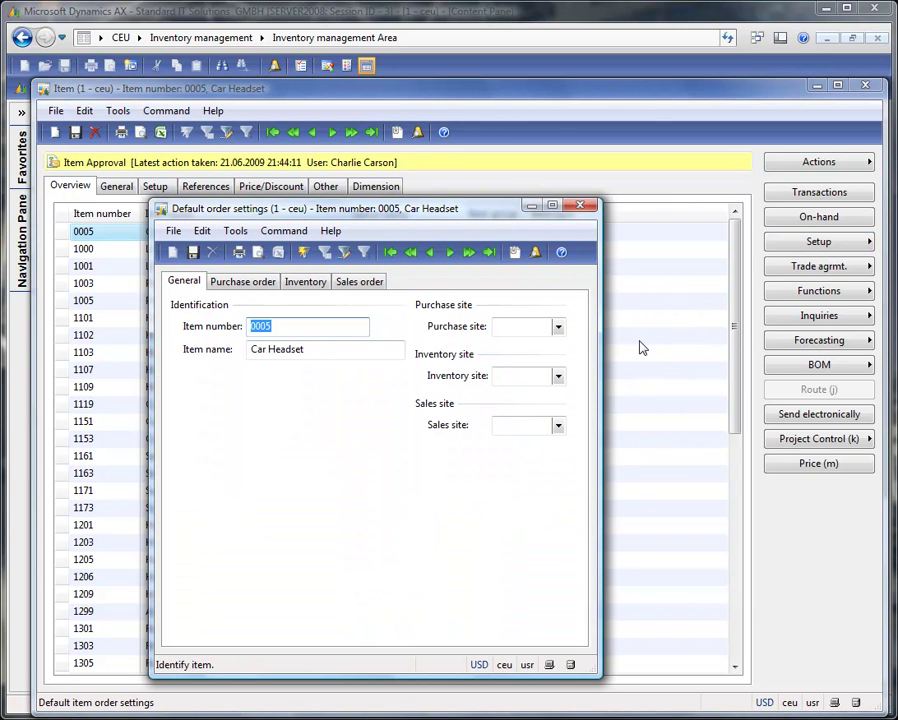
pyautogui.click(217, 285)
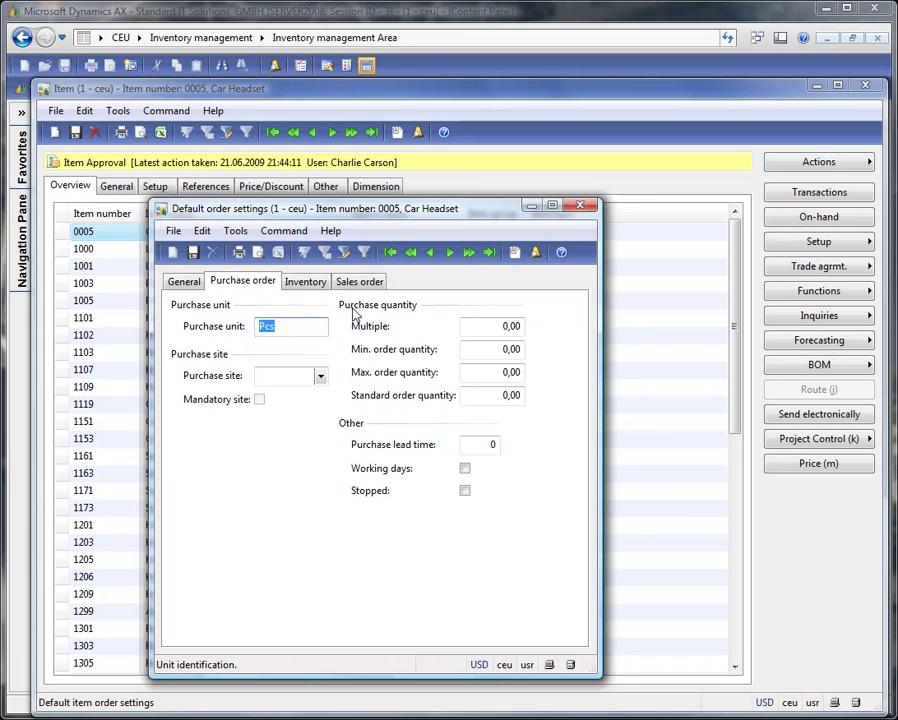
pyautogui.click(360, 283)
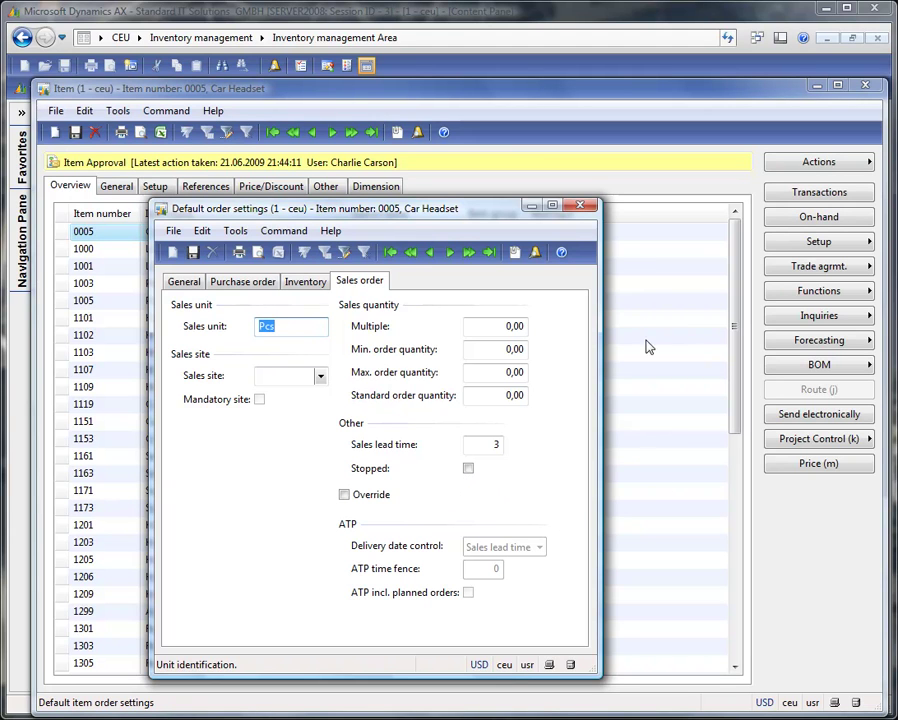
pyautogui.click(580, 207)
pyautogui.click(130, 190)
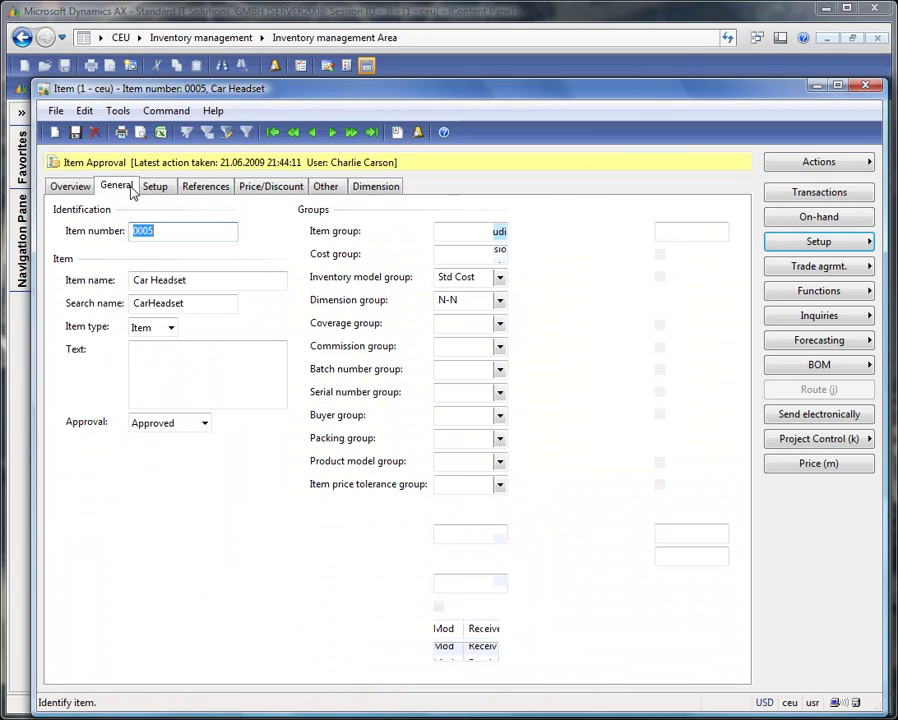